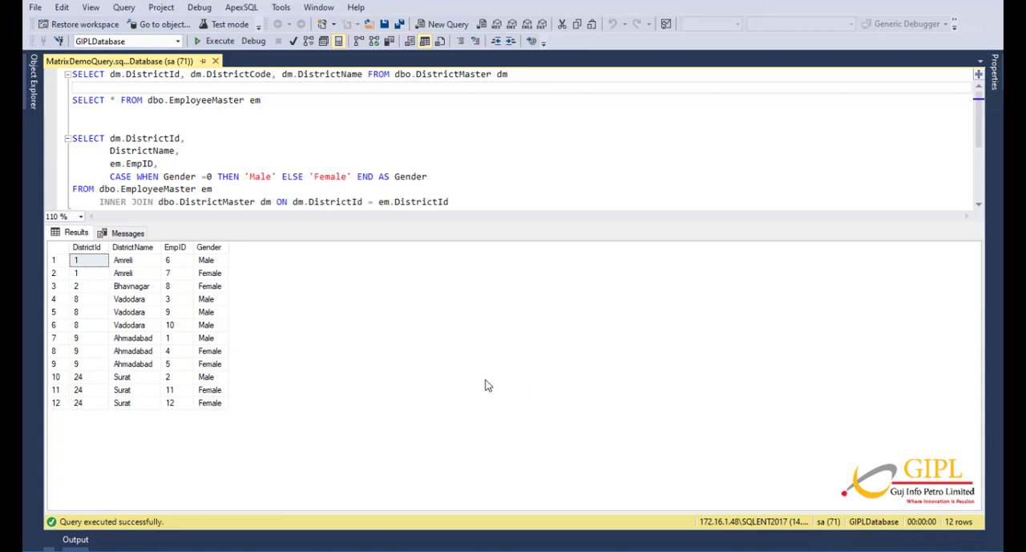
Run the DistrictMaster query and the EmployeeMaster query separately to view each table's records.
{"action": "left_click", "coordinate": [517, 73]}
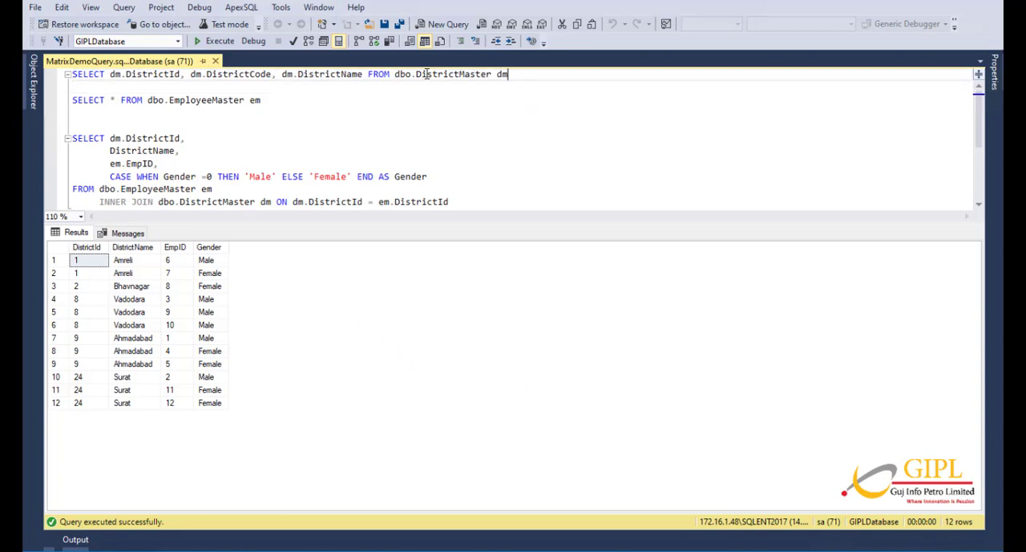
{"action": "left_click_drag", "start_coordinate": [508, 73], "coordinate": [62, 76]}
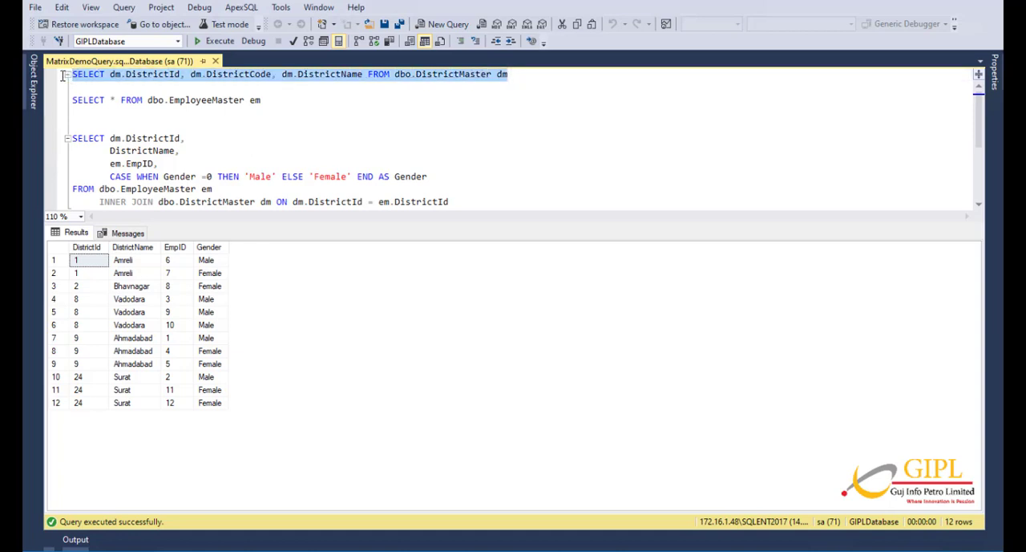
{"action": "left_click", "coordinate": [208, 42]}
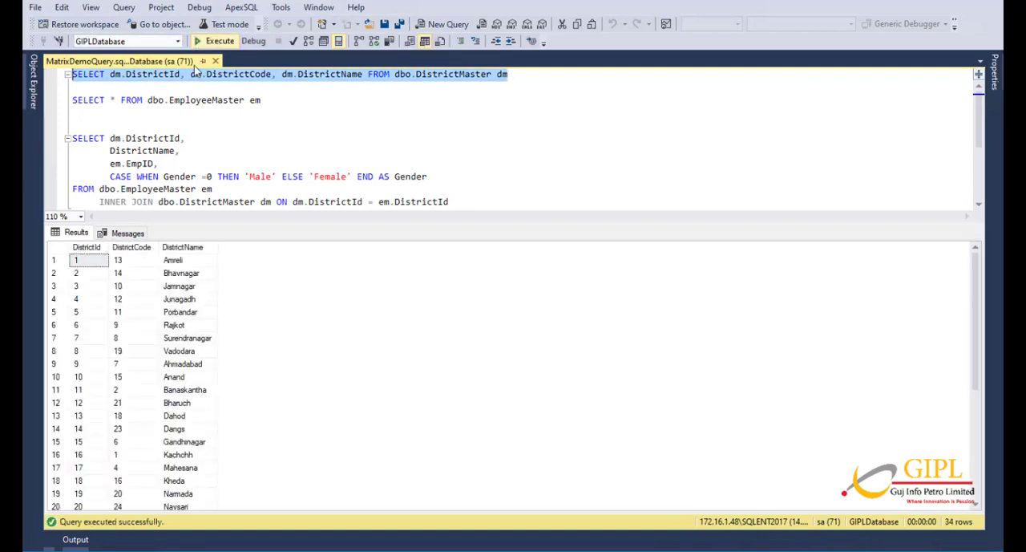
{"action": "left_click_drag", "start_coordinate": [262, 100], "coordinate": [71, 100]}
{"action": "left_click", "coordinate": [214, 42]}
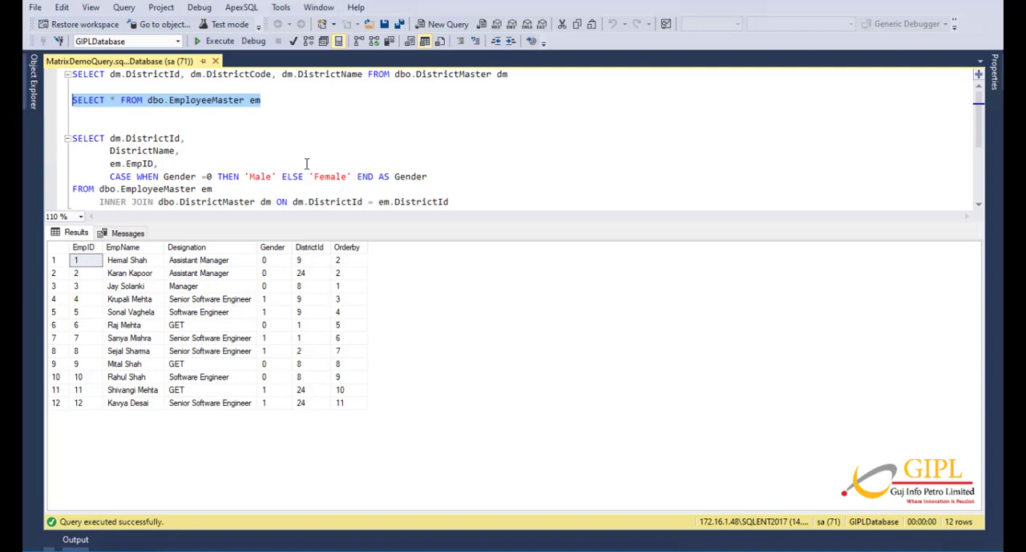
Run only the SELECT statement that joins EmployeeMaster with DistrictMaster and review its district, employee and gender rows.
{"action": "left_click", "coordinate": [460, 163]}
{"action": "scroll", "coordinate": [459, 163], "scroll_direction": "down", "scroll_amount": 1}
{"action": "left_click_drag", "start_coordinate": [459, 163], "coordinate": [95, 86]}
{"action": "left_click", "coordinate": [218, 44]}
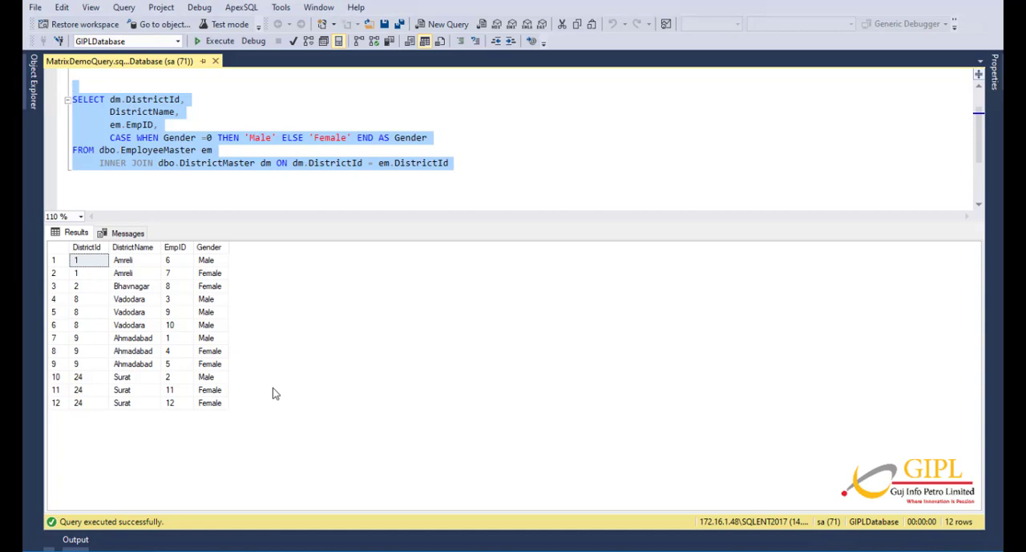
{"action": "left_click", "coordinate": [283, 178]}
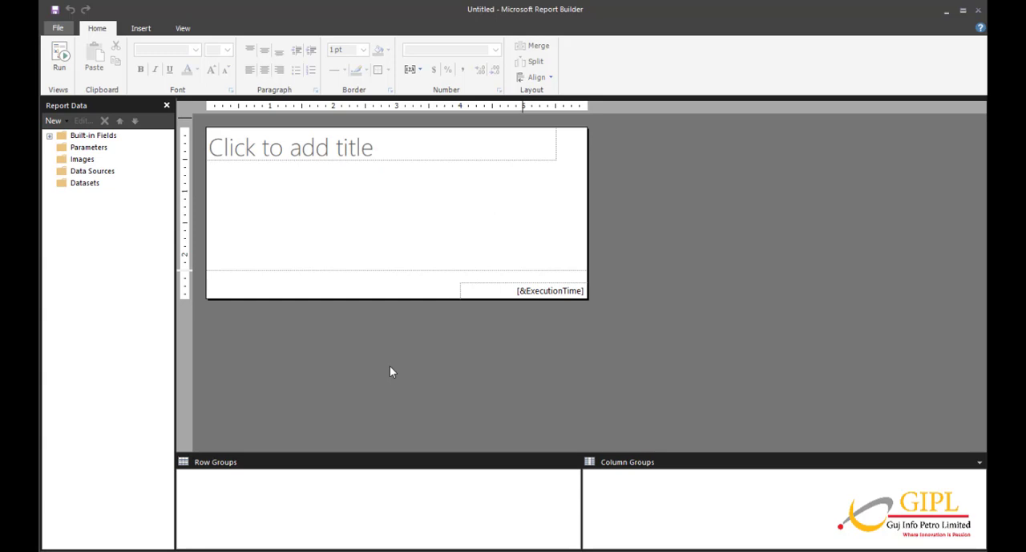
In Report Builder, start a new report with the Table or Matrix Wizard and choose to create a dataset.
{"action": "left_click", "coordinate": [56, 31]}
{"action": "left_click", "coordinate": [82, 69]}
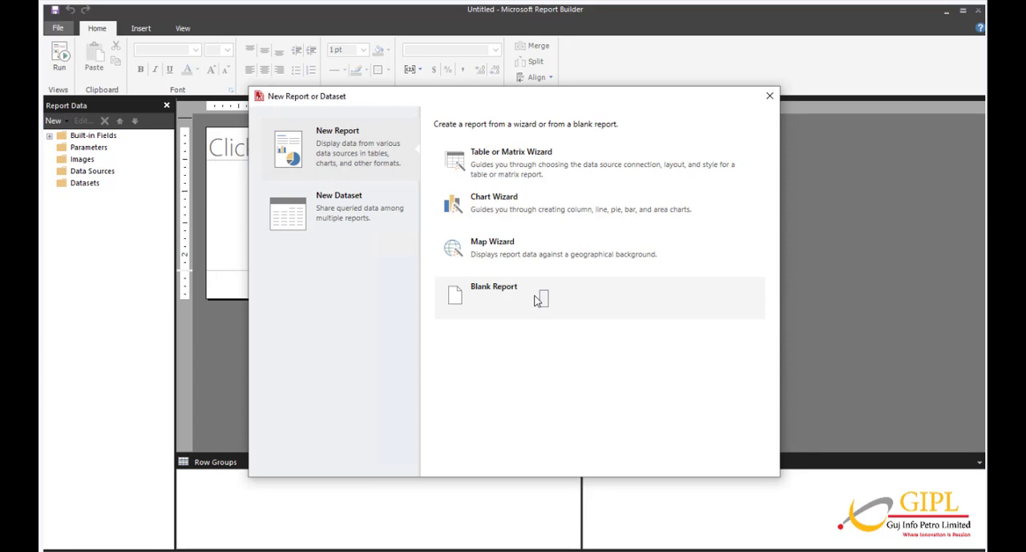
{"action": "left_click", "coordinate": [521, 173]}
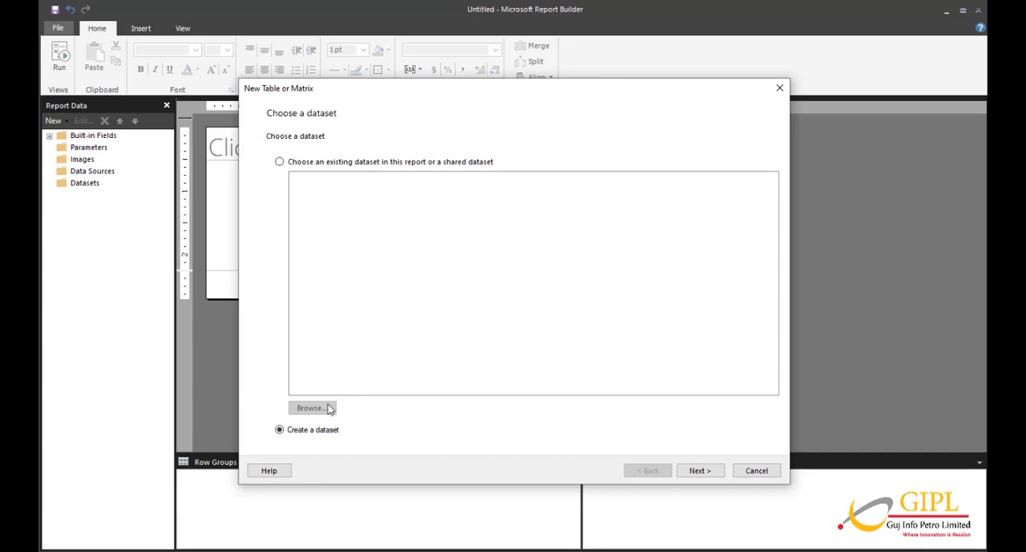
{"action": "left_click", "coordinate": [707, 474]}
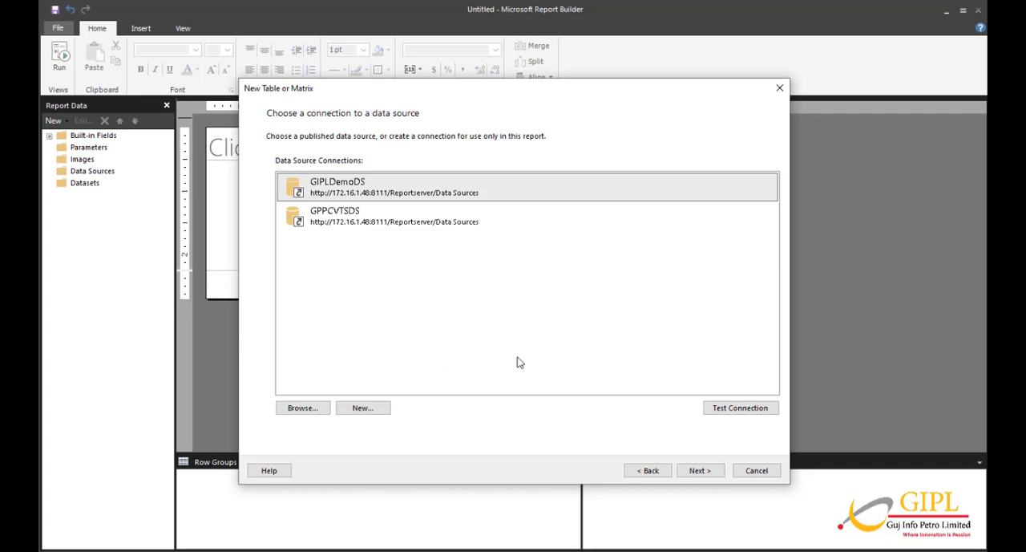
Test the GIPLDemoDS data source connection and continue to the query design with it.
{"action": "left_click", "coordinate": [741, 410]}
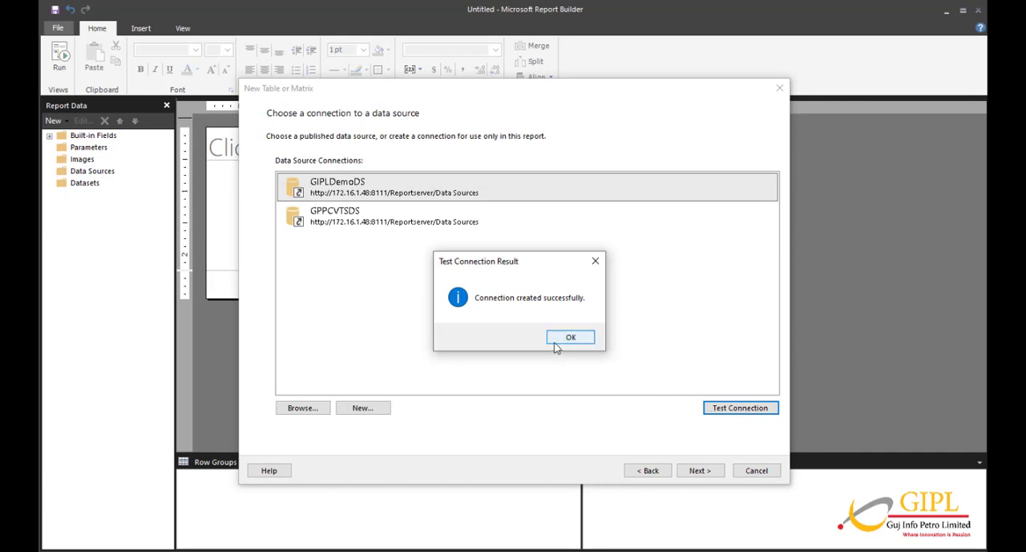
{"action": "left_click", "coordinate": [565, 339]}
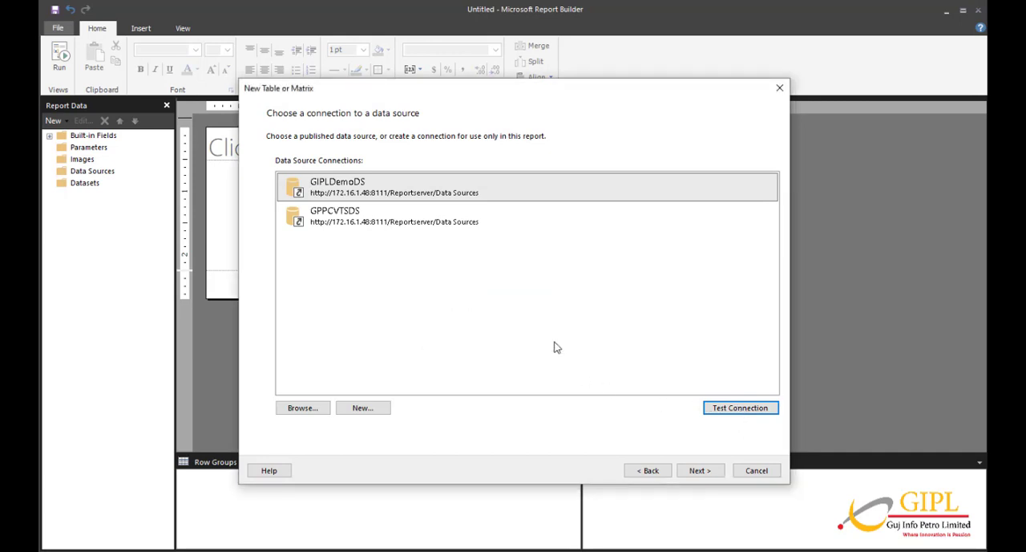
{"action": "left_click", "coordinate": [693, 474]}
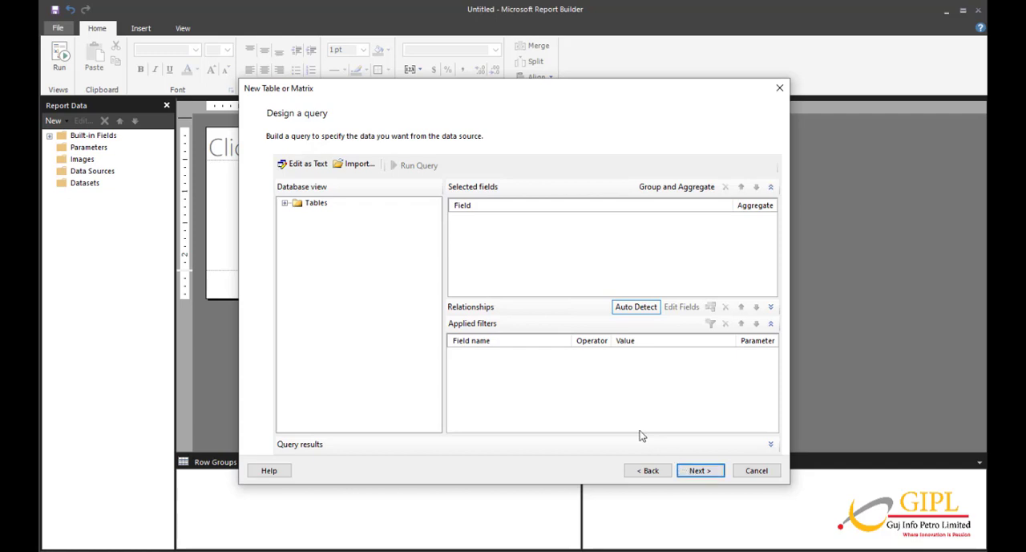
Switch to SQL Server Management Studio, copy the EmployeeMaster–DistrictMaster join query, and return to Report Builder.
{"action": "left_click", "coordinate": [509, 550]}
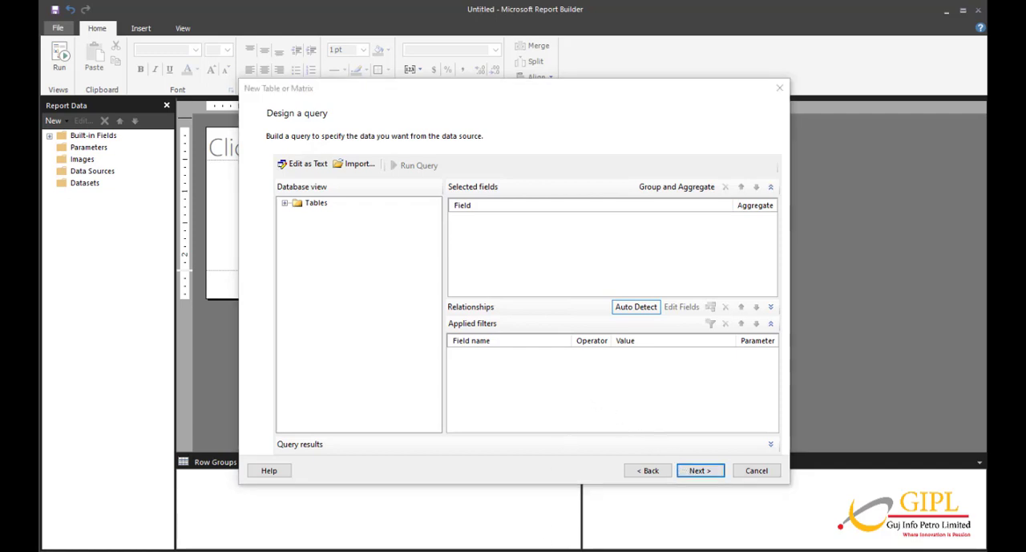
{"action": "left_click", "coordinate": [545, 525]}
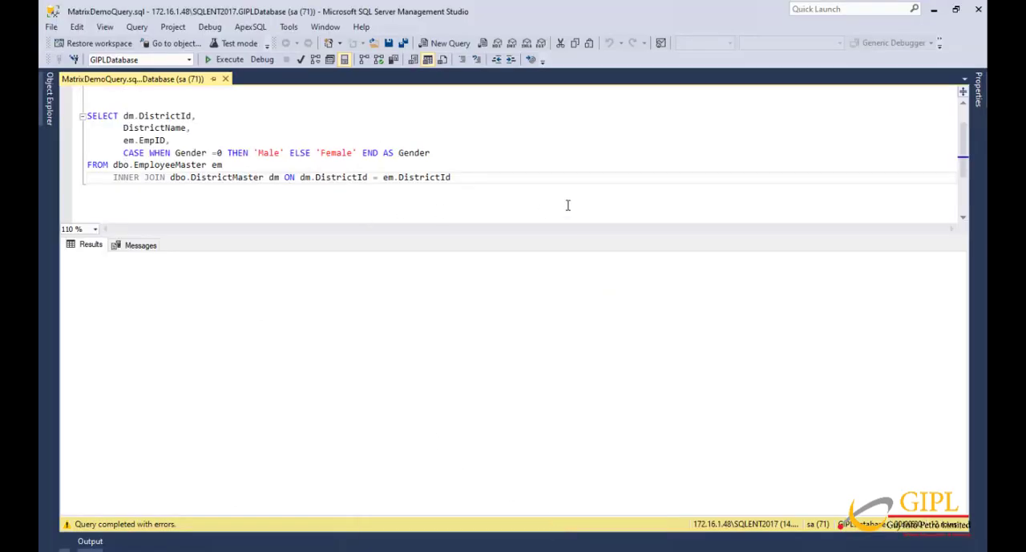
{"action": "left_click_drag", "start_coordinate": [454, 177], "coordinate": [80, 116]}
{"action": "key", "text": "ctrl+c"}
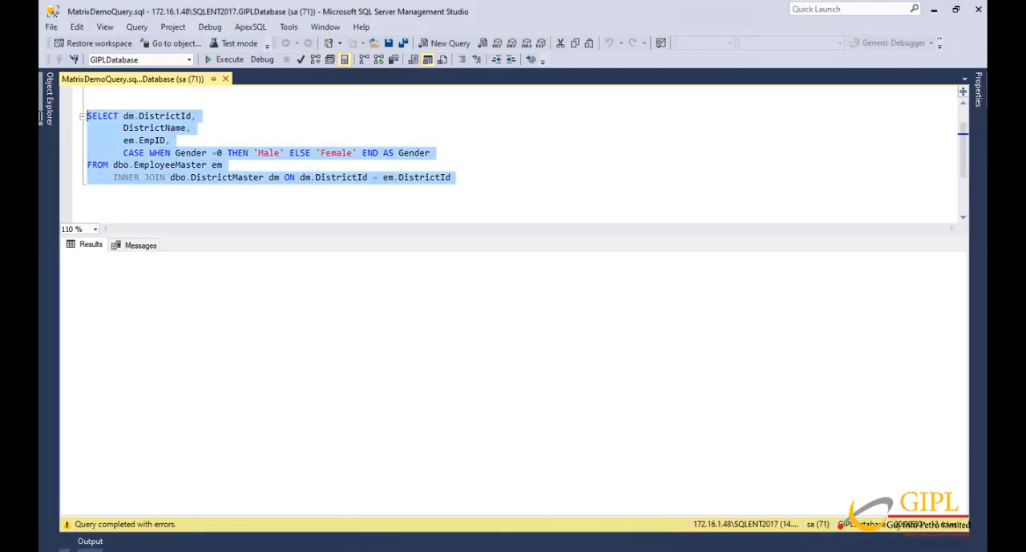
{"action": "key", "text": "alt+Tab"}
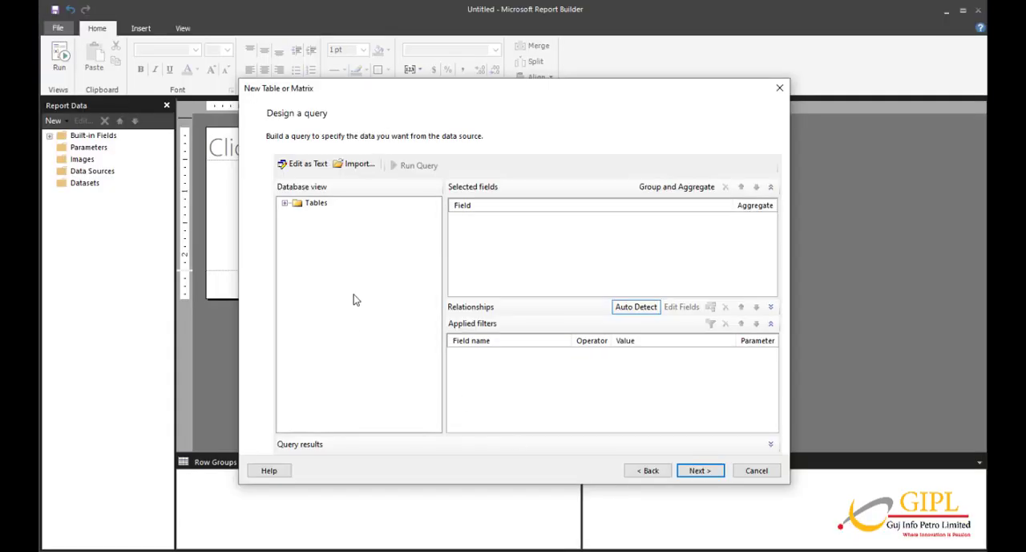
Paste the copied join query as text in the query designer, run it, and continue to arranging fields.
{"action": "left_click", "coordinate": [305, 165]}
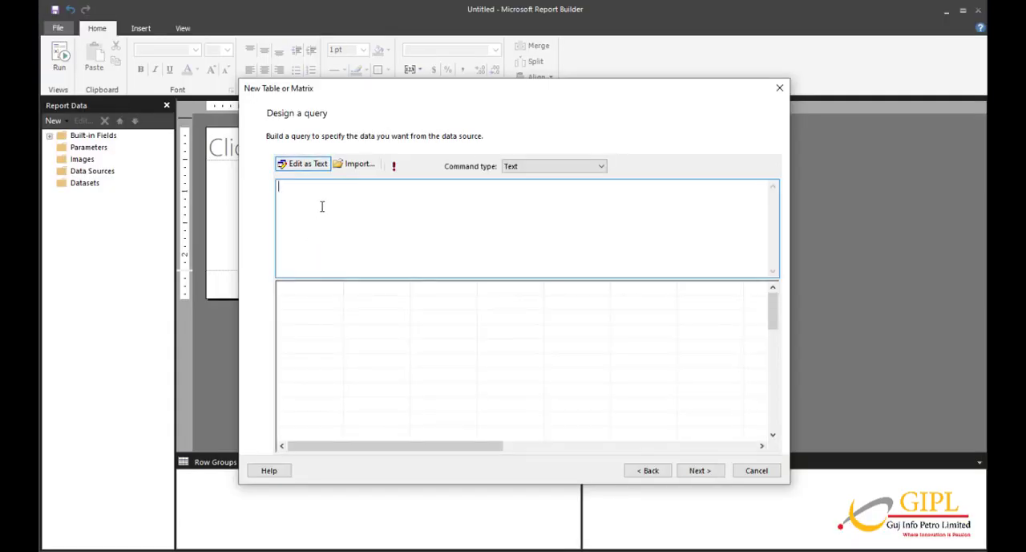
{"action": "key", "text": "ctrl+v"}
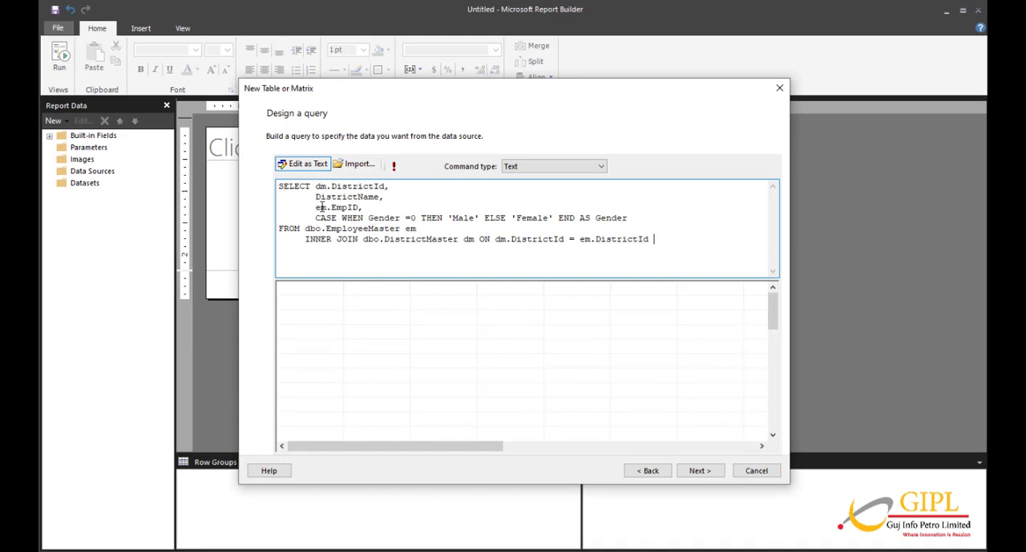
{"action": "left_click", "coordinate": [394, 171]}
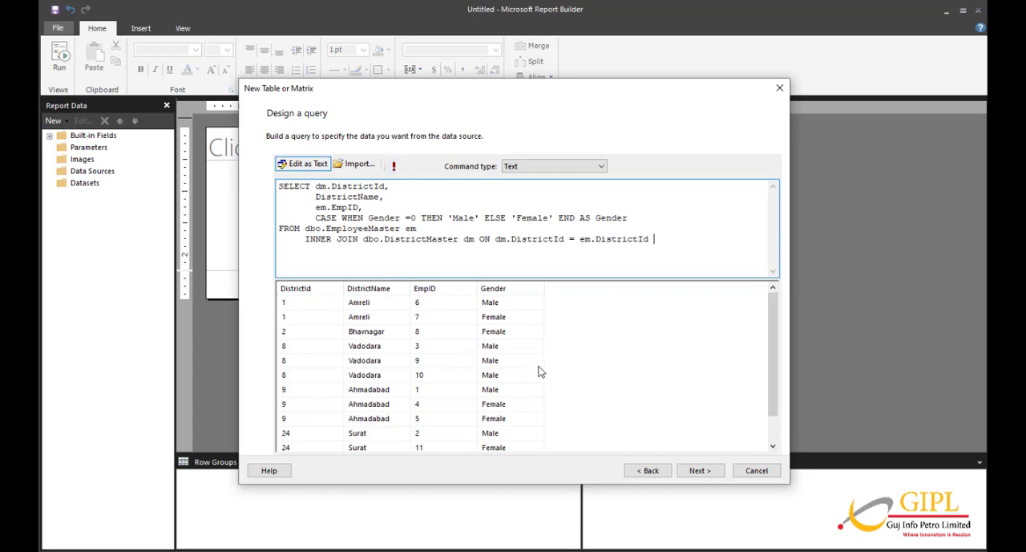
{"action": "left_click", "coordinate": [701, 470]}
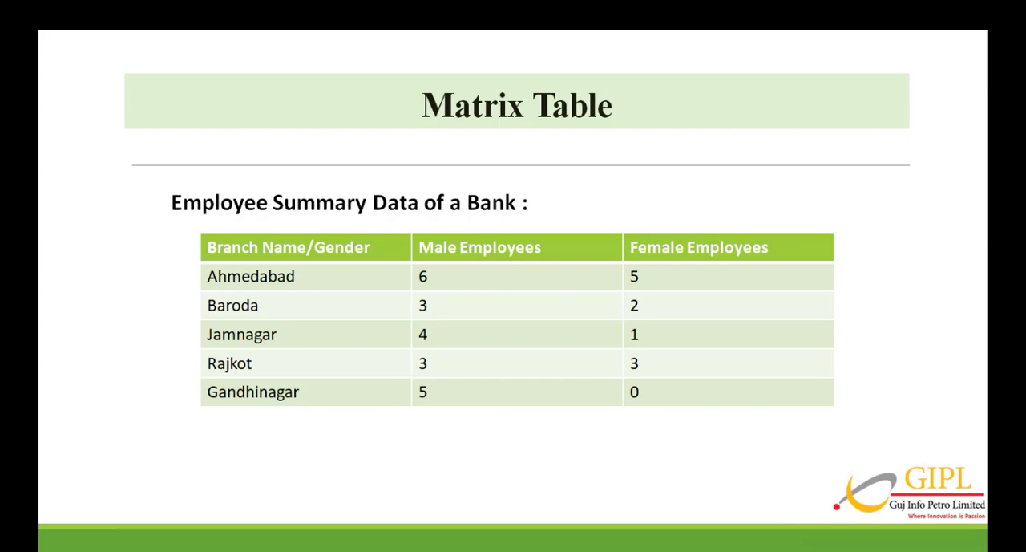
Group the matrix rows by DistrictName and its columns by Gender.
{"action": "left_click", "coordinate": [156, 79]}
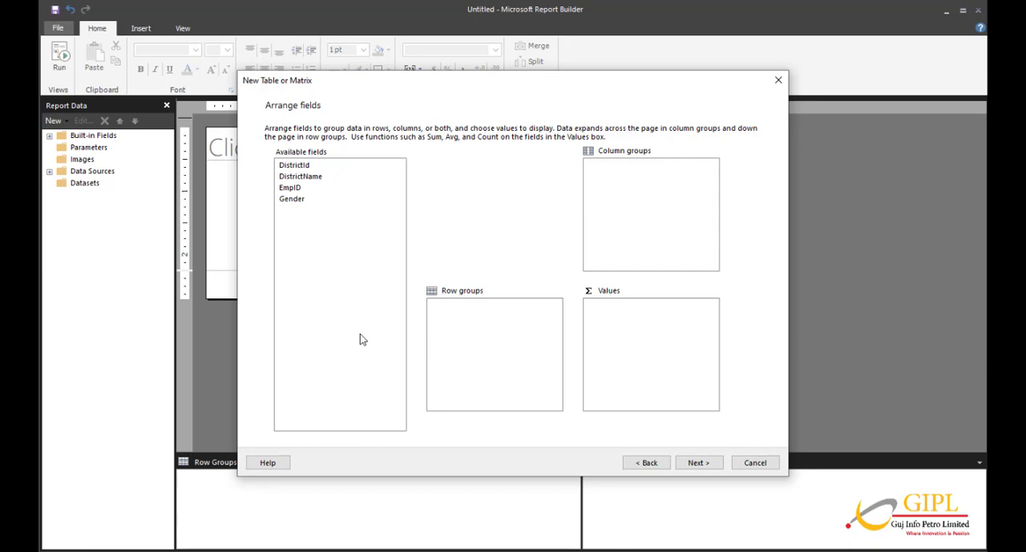
{"action": "left_click", "coordinate": [298, 179]}
{"action": "left_click_drag", "start_coordinate": [298, 179], "coordinate": [428, 332]}
{"action": "left_click_drag", "start_coordinate": [451, 345], "coordinate": [471, 337]}
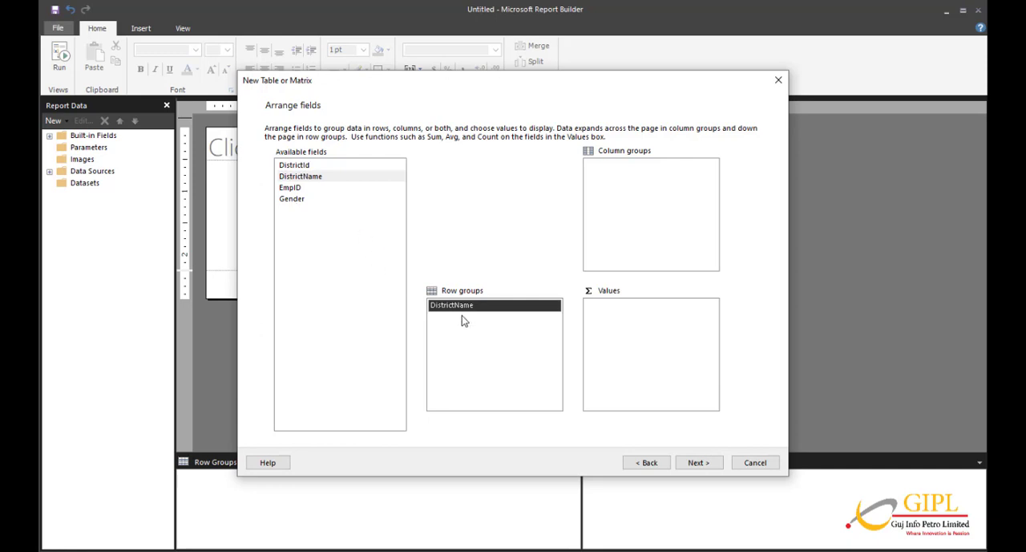
{"action": "left_click_drag", "start_coordinate": [290, 201], "coordinate": [614, 205]}
Add EmpID to the matrix values and set its aggregate function to Count.
{"action": "left_click_drag", "start_coordinate": [289, 193], "coordinate": [635, 337]}
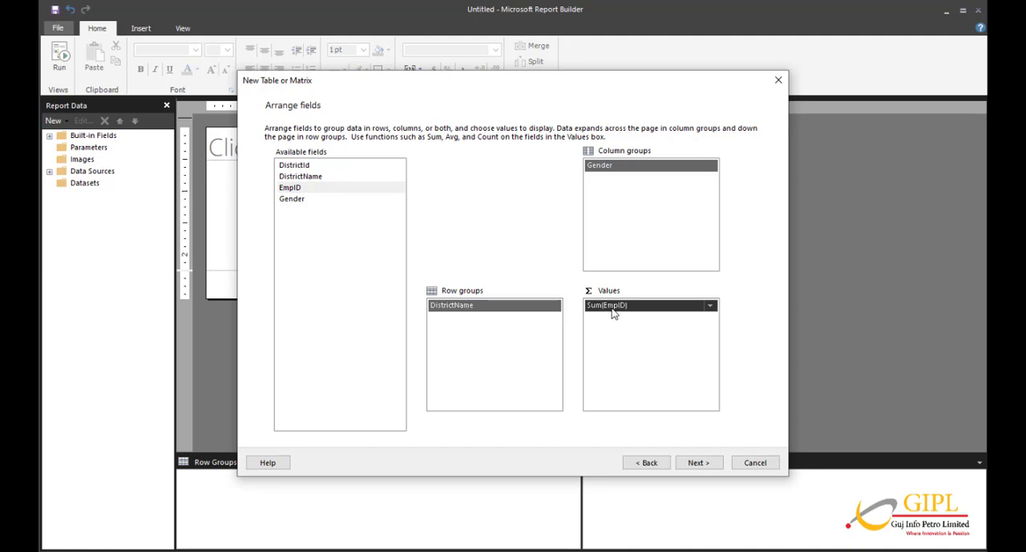
{"action": "left_click", "coordinate": [710, 306]}
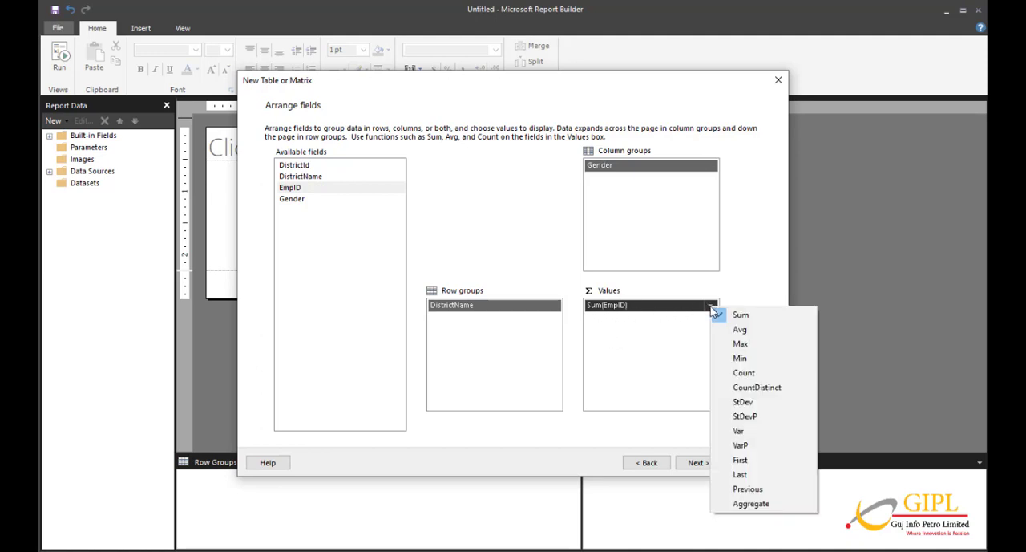
{"action": "left_click", "coordinate": [739, 372]}
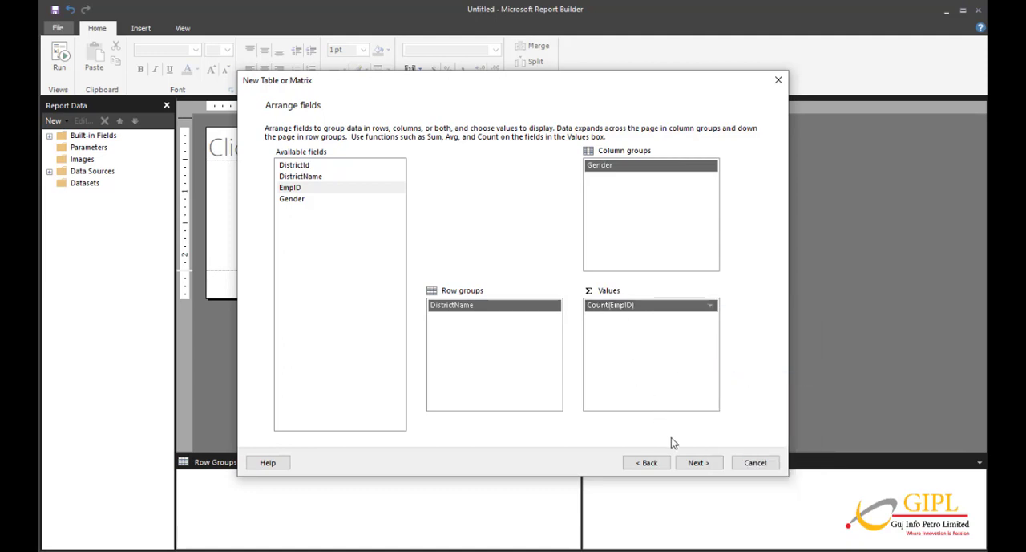
Keep subtotals and grand totals in the matrix layout and finish the wizard.
{"action": "left_click", "coordinate": [694, 463]}
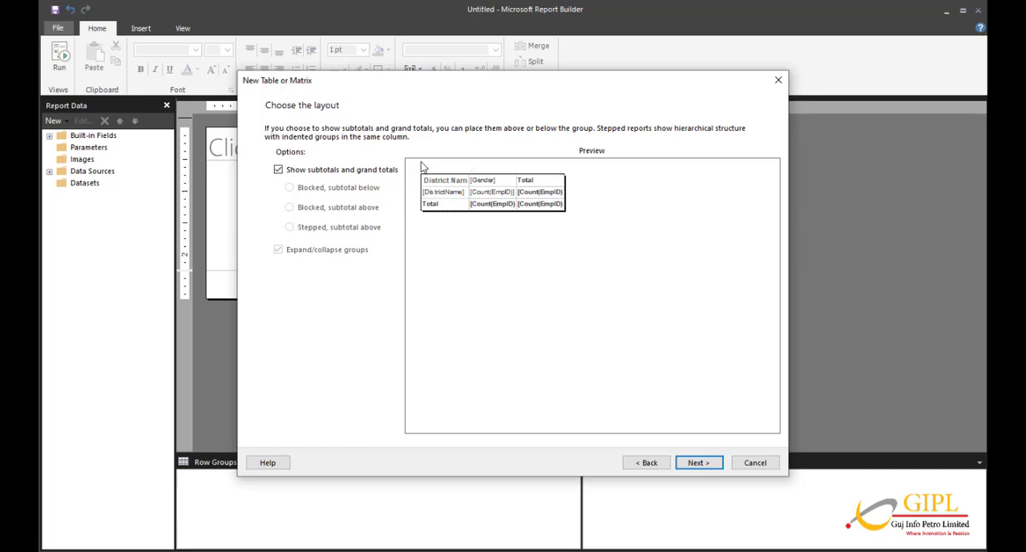
{"action": "left_click", "coordinate": [694, 464]}
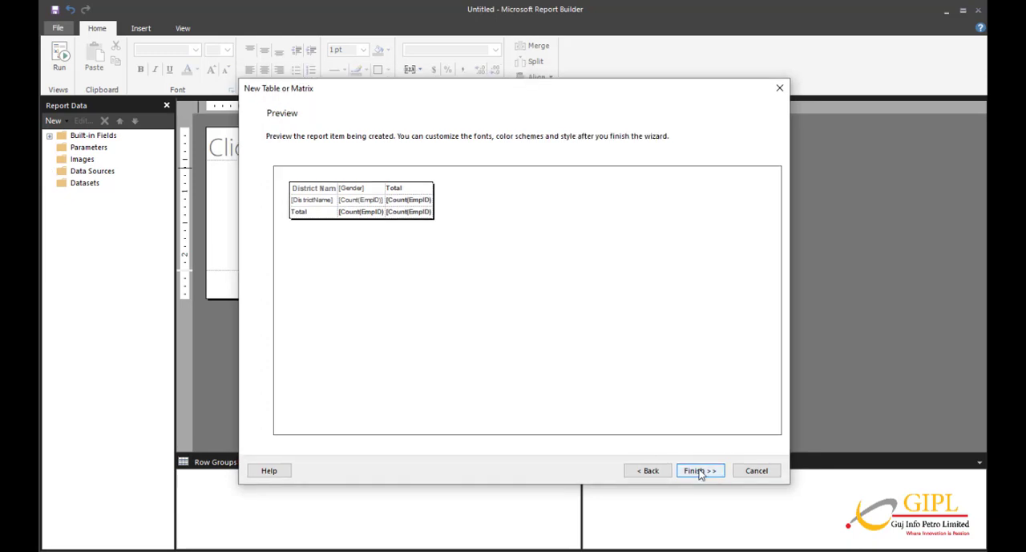
{"action": "left_click", "coordinate": [700, 472]}
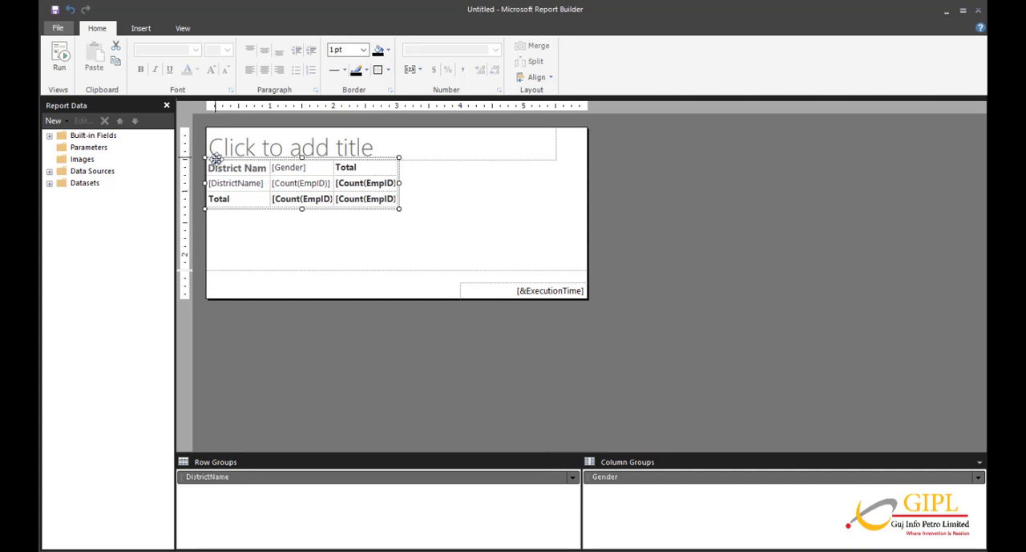
Move the matrix slightly down, clear of the title box, and title the report "Districtwise Employee Count".
{"action": "left_click_drag", "start_coordinate": [215, 158], "coordinate": [223, 176]}
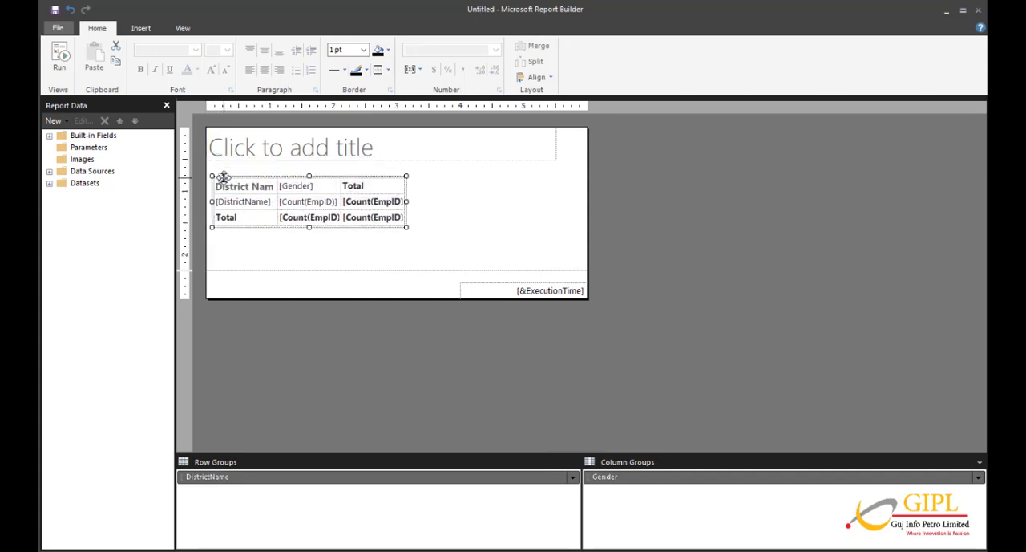
{"action": "left_click", "coordinate": [275, 146]}
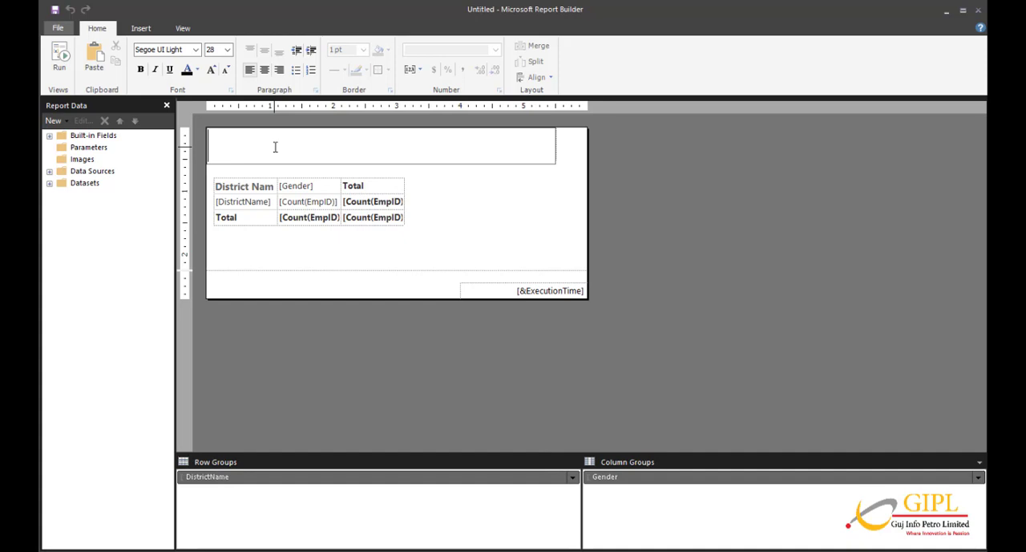
{"action": "type", "text": "Districtwis"}
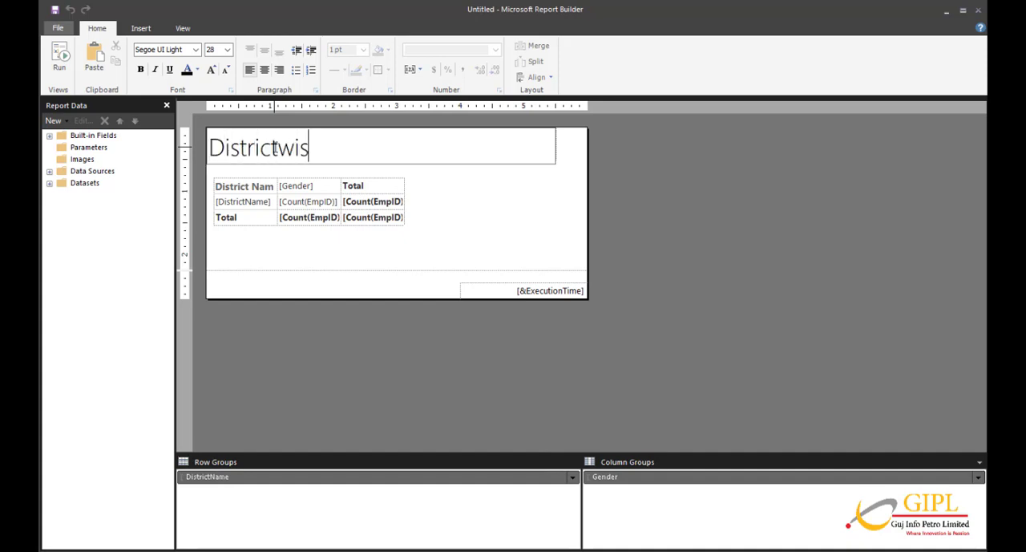
{"action": "type", "text": "e Employ"}
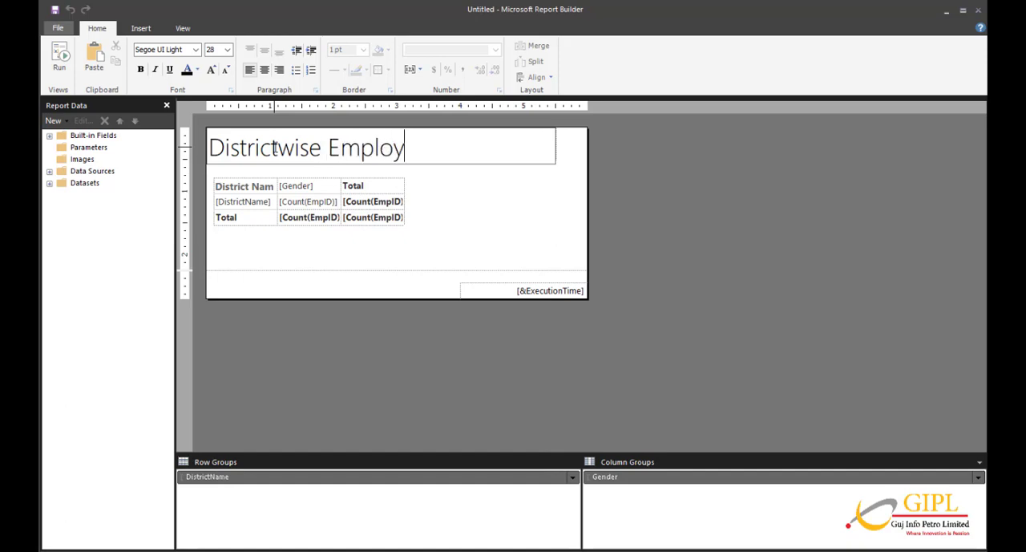
{"action": "type", "text": "ee Count"}
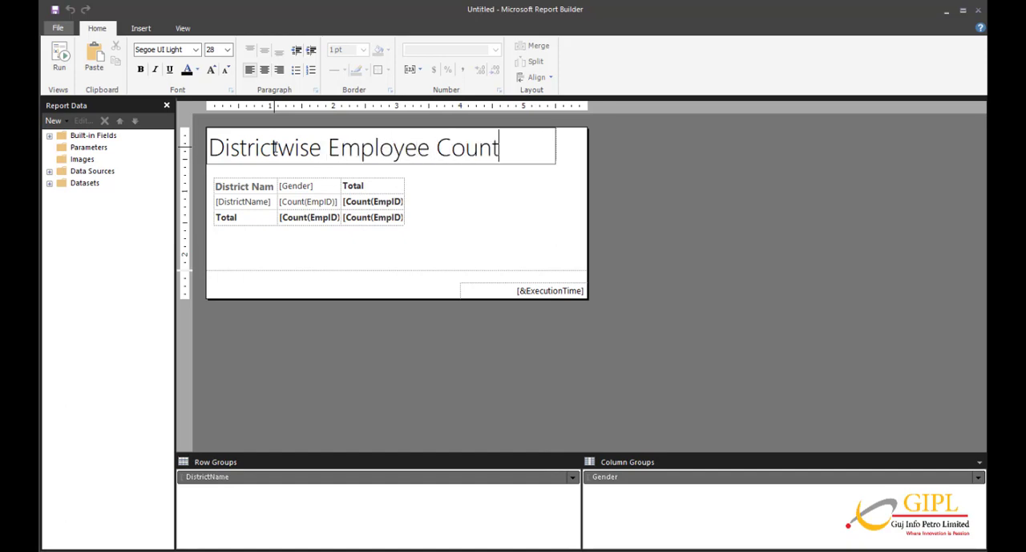
Apply borders around all cells in the three rows of the matrix.
{"action": "left_click", "coordinate": [328, 184]}
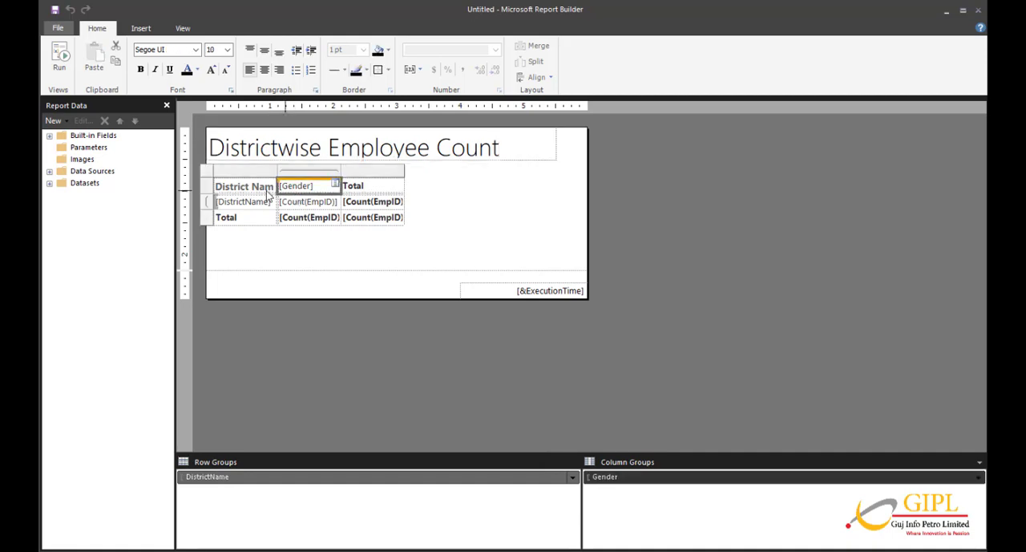
{"action": "left_click", "coordinate": [210, 175]}
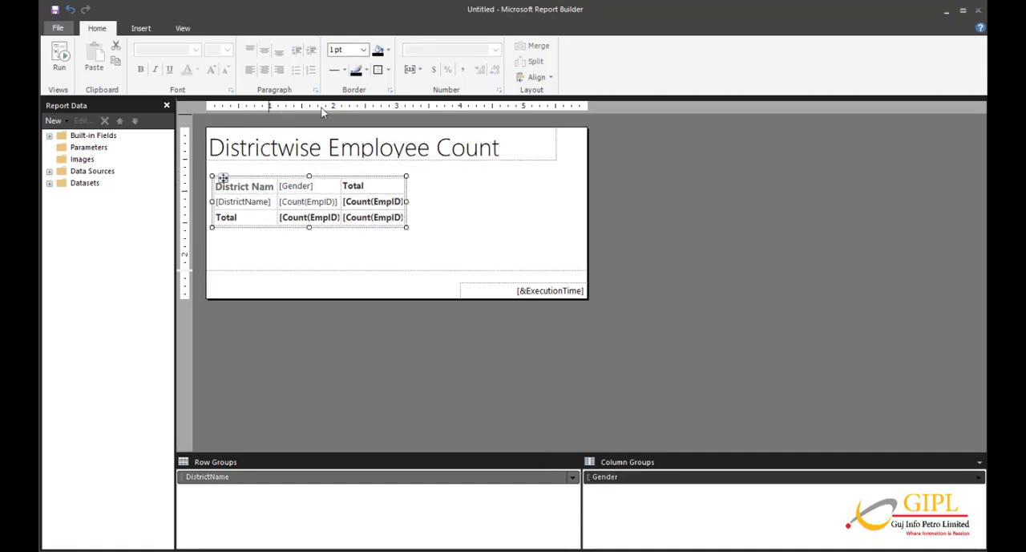
{"action": "left_click", "coordinate": [216, 189]}
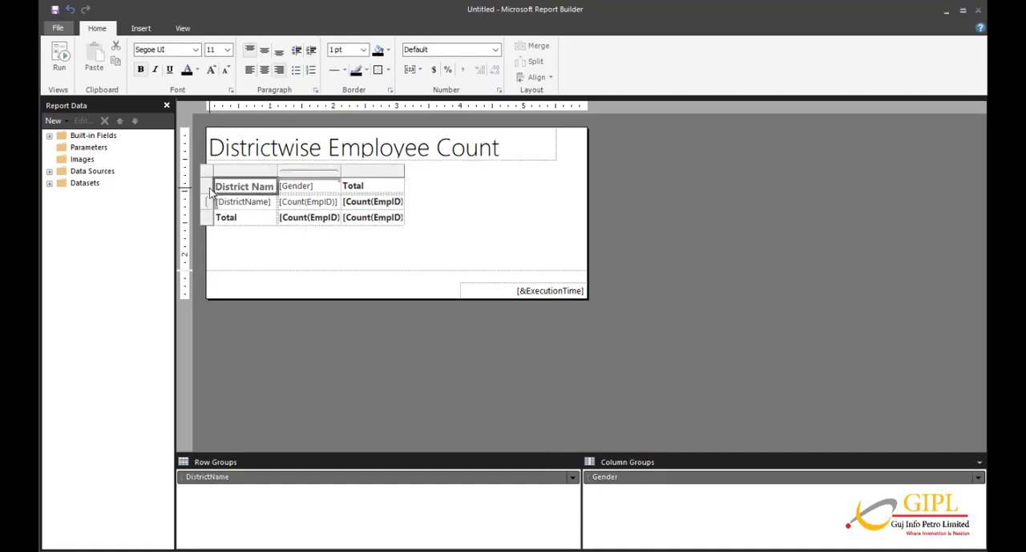
{"action": "left_click_drag", "start_coordinate": [207, 188], "coordinate": [205, 228]}
{"action": "left_click", "coordinate": [378, 70]}
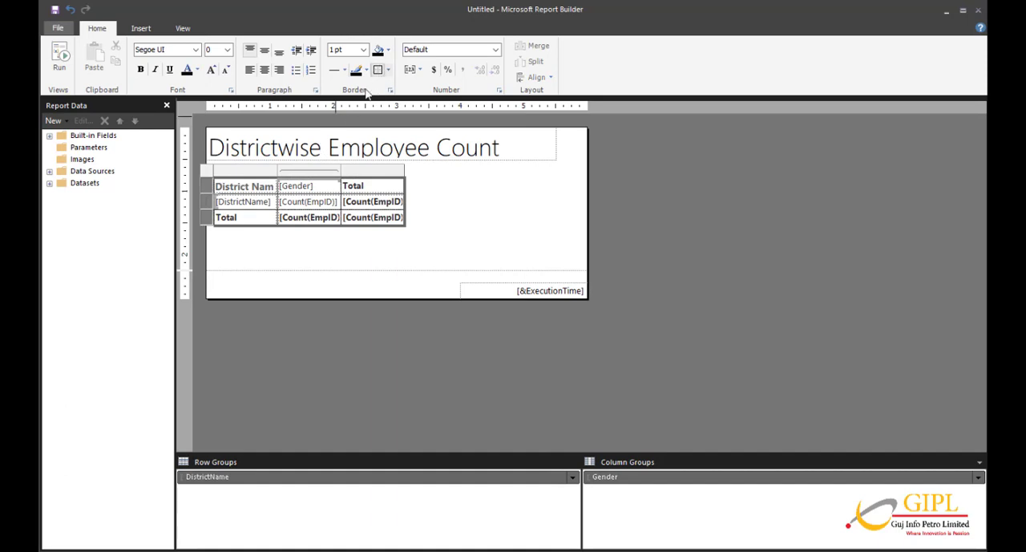
Make the matrix's Gender header cell bold, then run the report to preview it and return to the design view.
{"action": "left_click", "coordinate": [314, 187]}
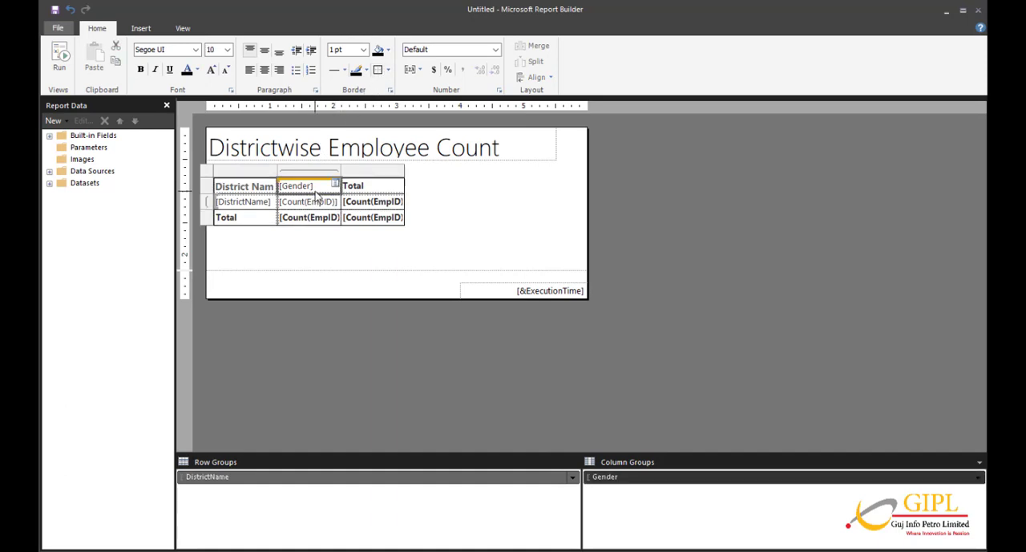
{"action": "left_click", "coordinate": [141, 70]}
{"action": "left_click", "coordinate": [326, 255]}
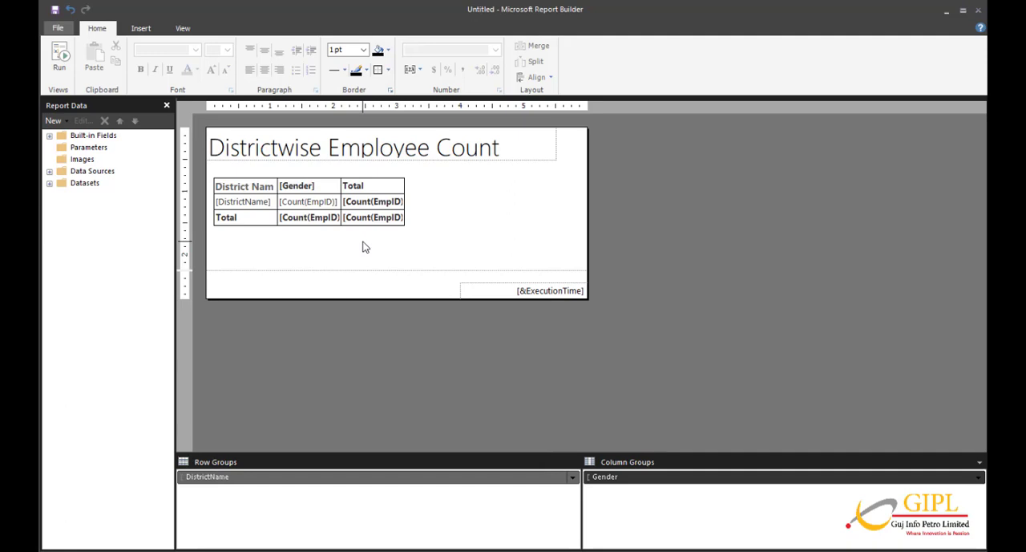
{"action": "left_click", "coordinate": [58, 64]}
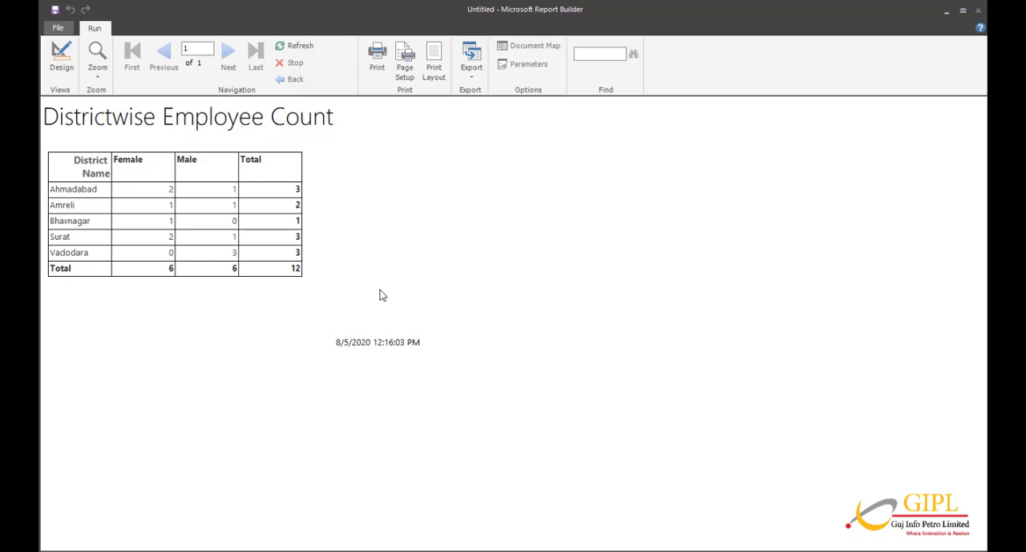
{"action": "left_click", "coordinate": [61, 68]}
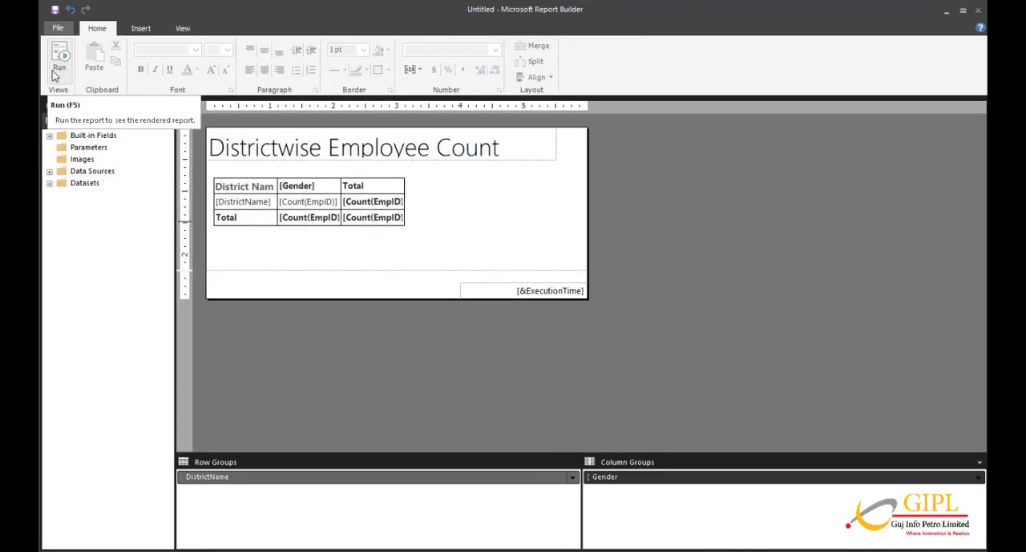
Create a new blank report without saving the changes to the current one.
{"action": "left_click", "coordinate": [56, 30]}
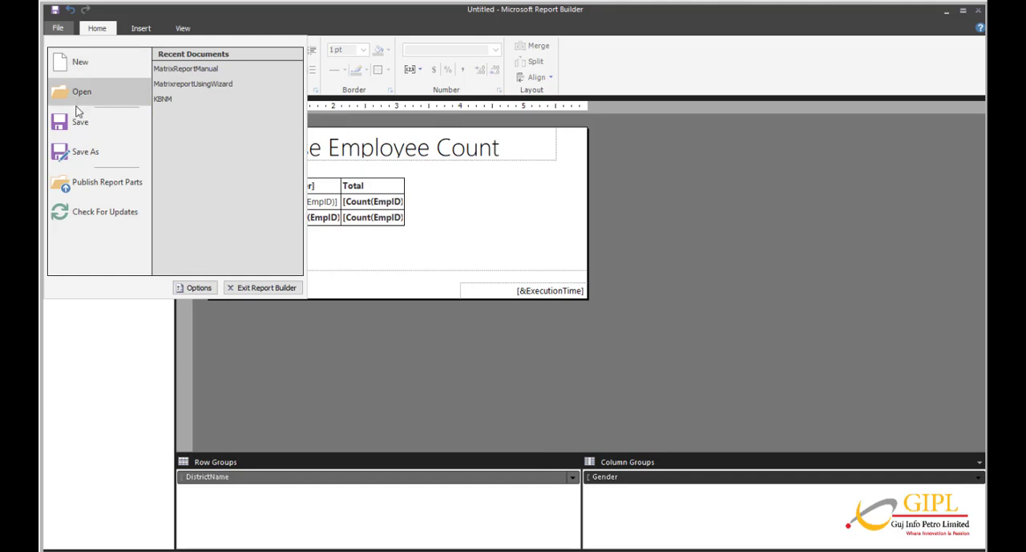
{"action": "left_click", "coordinate": [87, 65]}
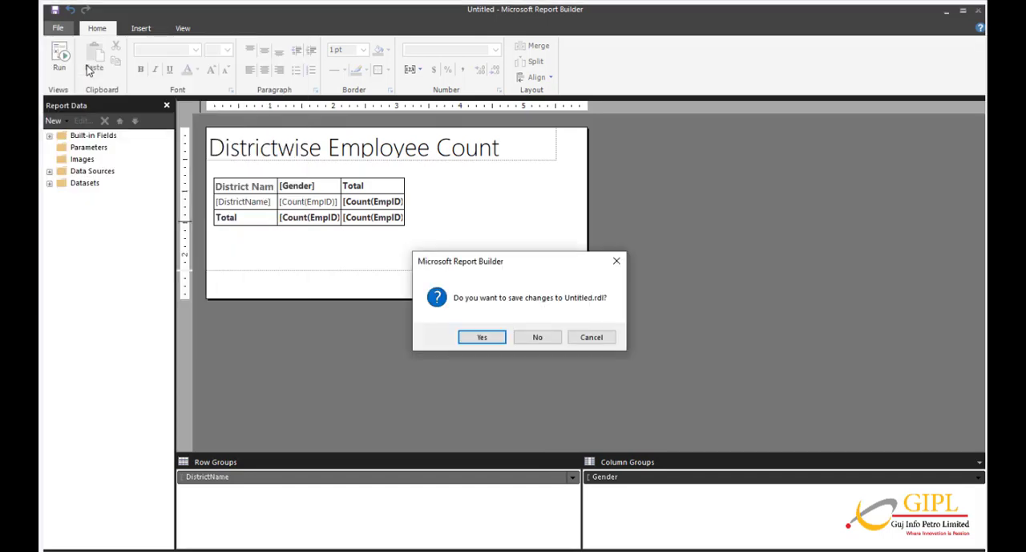
{"action": "left_click", "coordinate": [540, 337]}
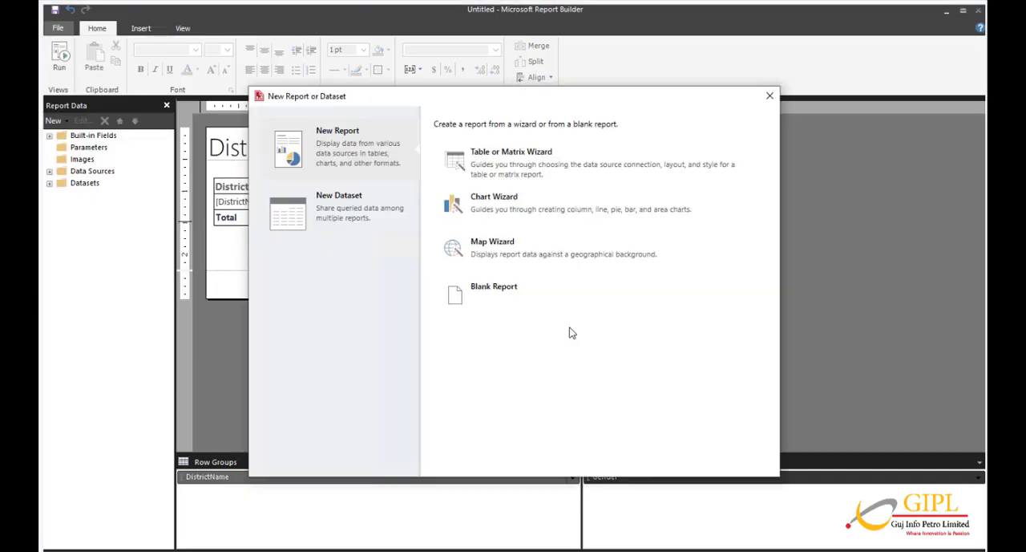
{"action": "left_click", "coordinate": [494, 300]}
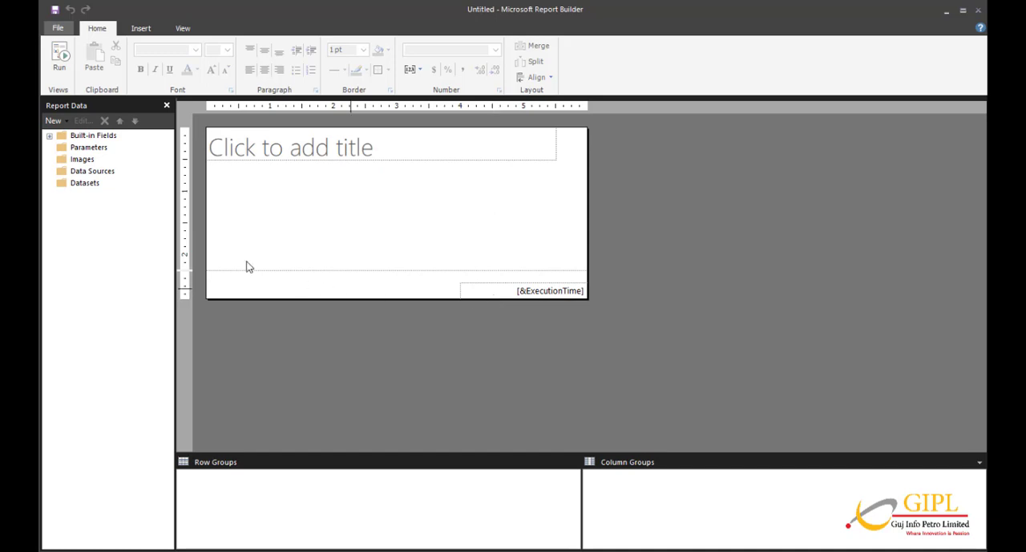
Add a data source named DataSource1 that uses the shared connection GIPLDemoDS, testing the connection before accepting it.
{"action": "left_click", "coordinate": [95, 173]}
{"action": "right_click", "coordinate": [96, 175]}
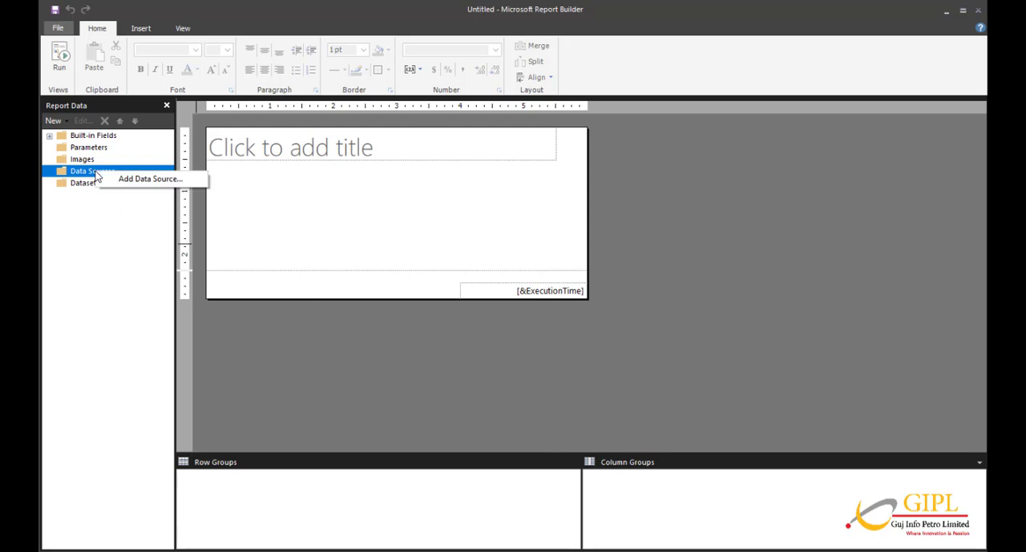
{"action": "left_click", "coordinate": [142, 184]}
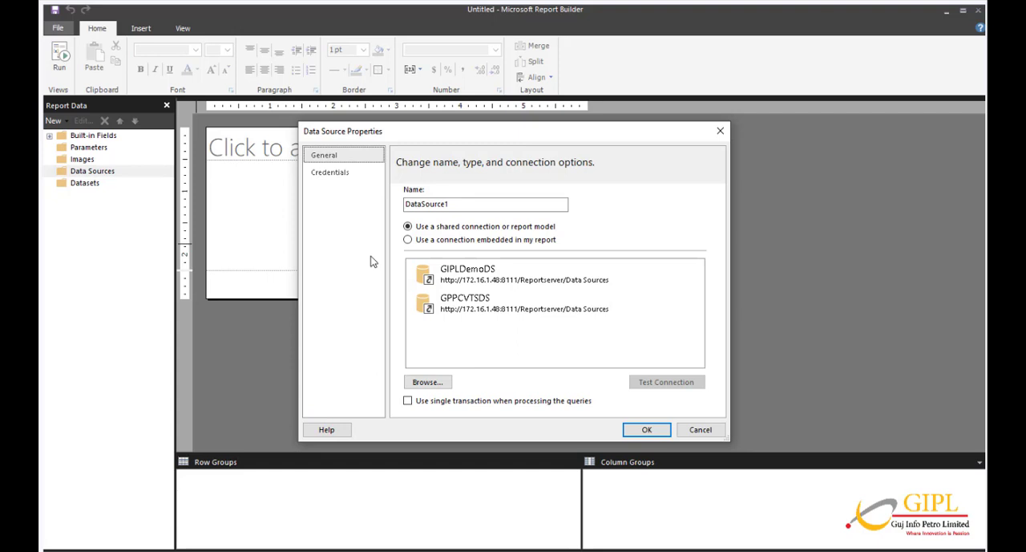
{"action": "left_click", "coordinate": [465, 274]}
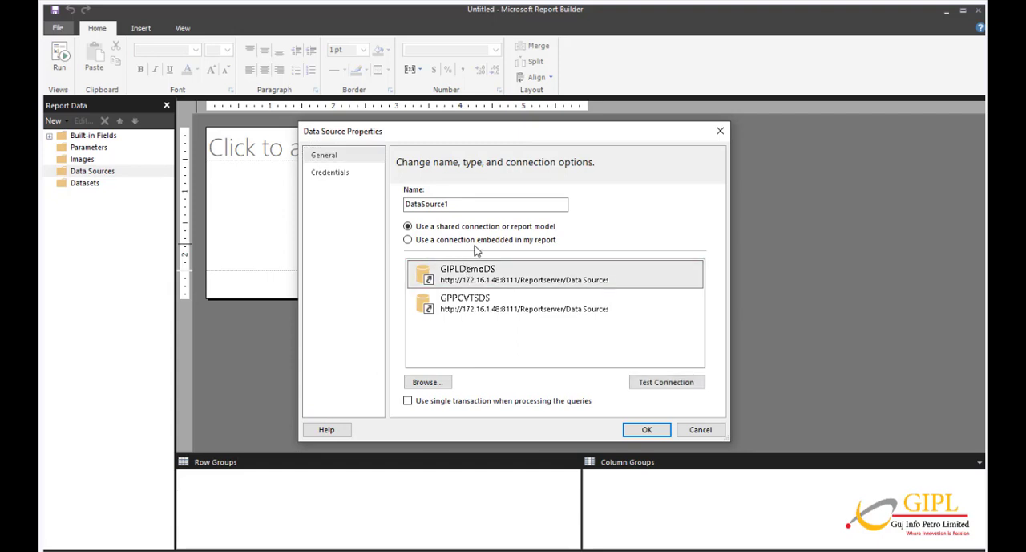
{"action": "left_click", "coordinate": [646, 386]}
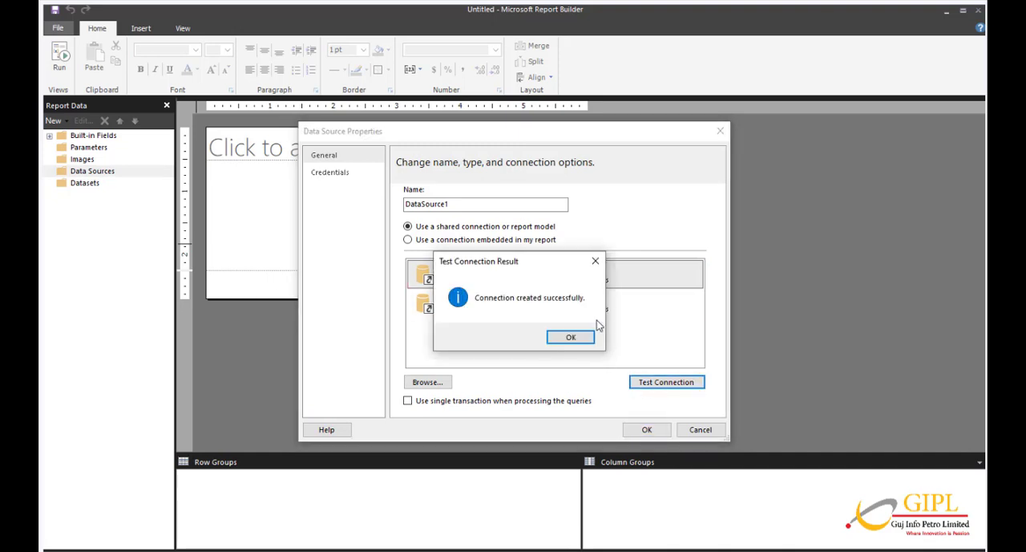
{"action": "left_click", "coordinate": [577, 337]}
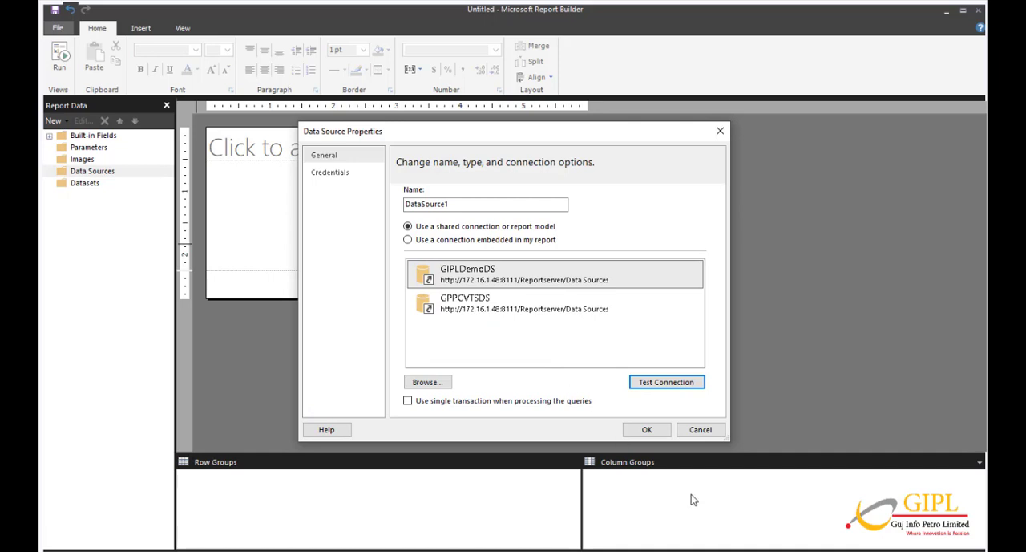
{"action": "left_click", "coordinate": [646, 429]}
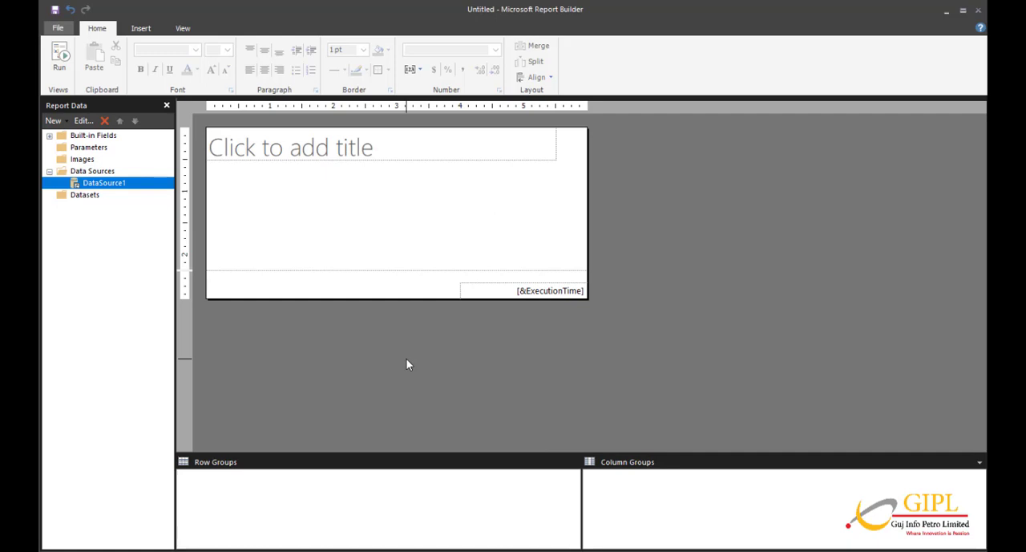
Insert a matrix without the wizard in the middle of the report body, below the title.
{"action": "left_click", "coordinate": [392, 250]}
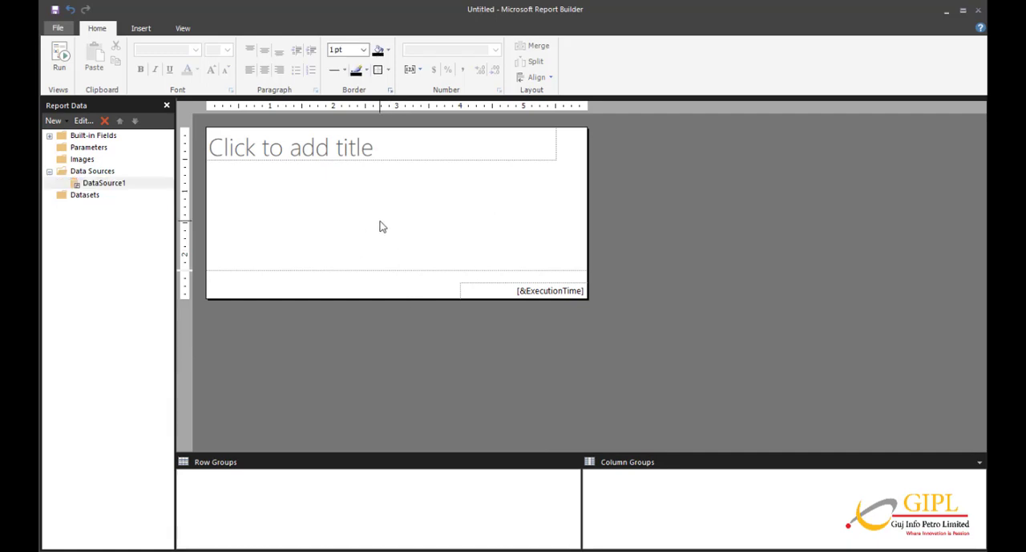
{"action": "left_click", "coordinate": [138, 29]}
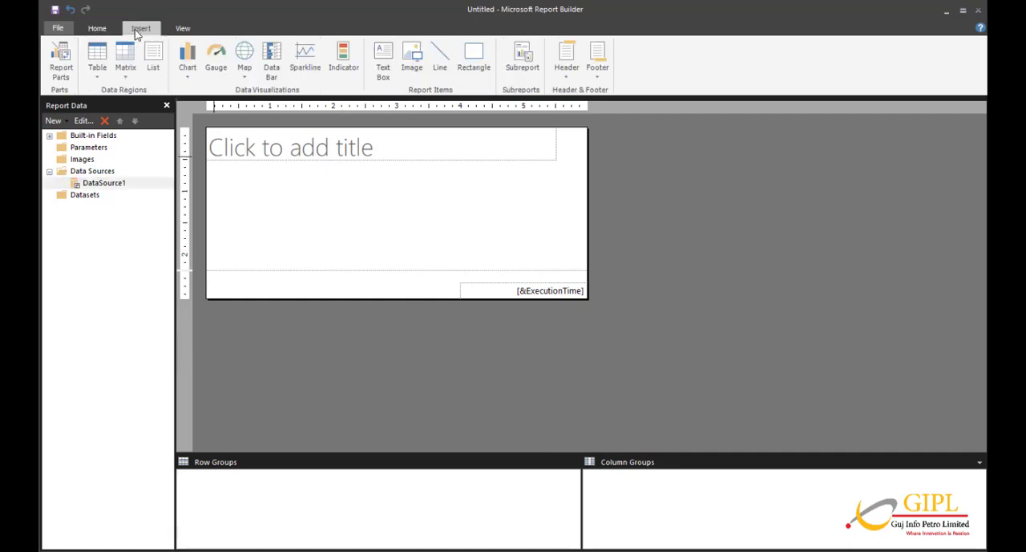
{"action": "left_click", "coordinate": [129, 75]}
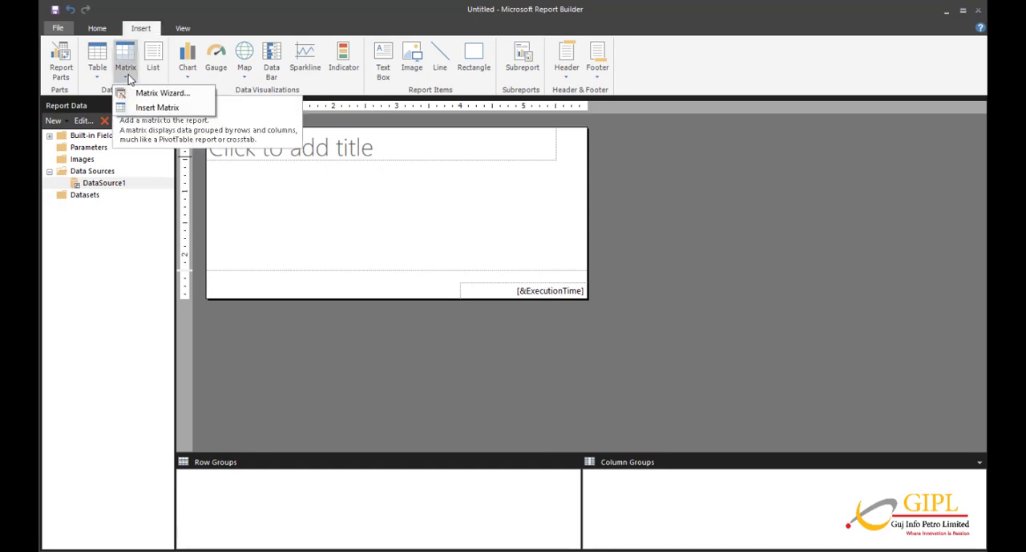
{"action": "left_click", "coordinate": [154, 109]}
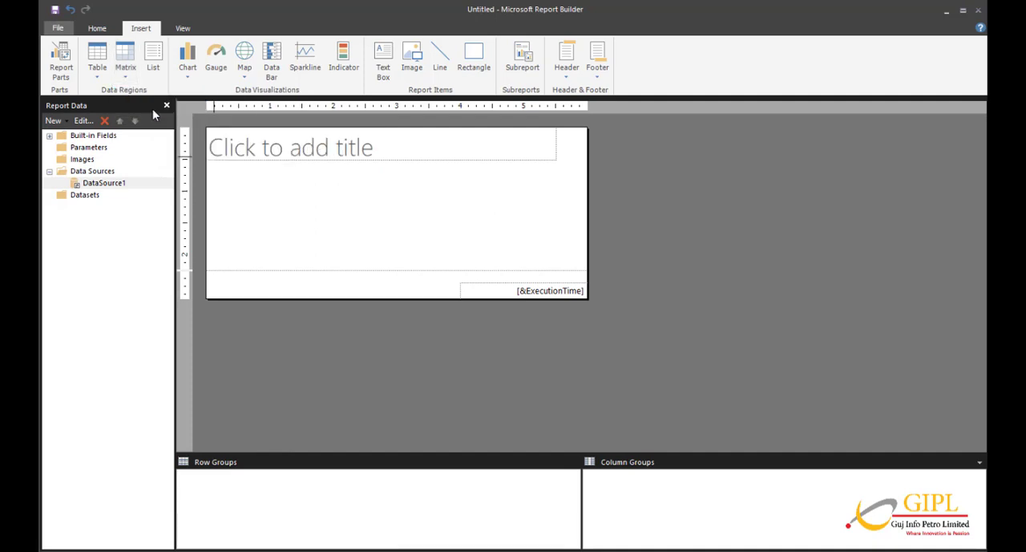
{"action": "left_click", "coordinate": [315, 203]}
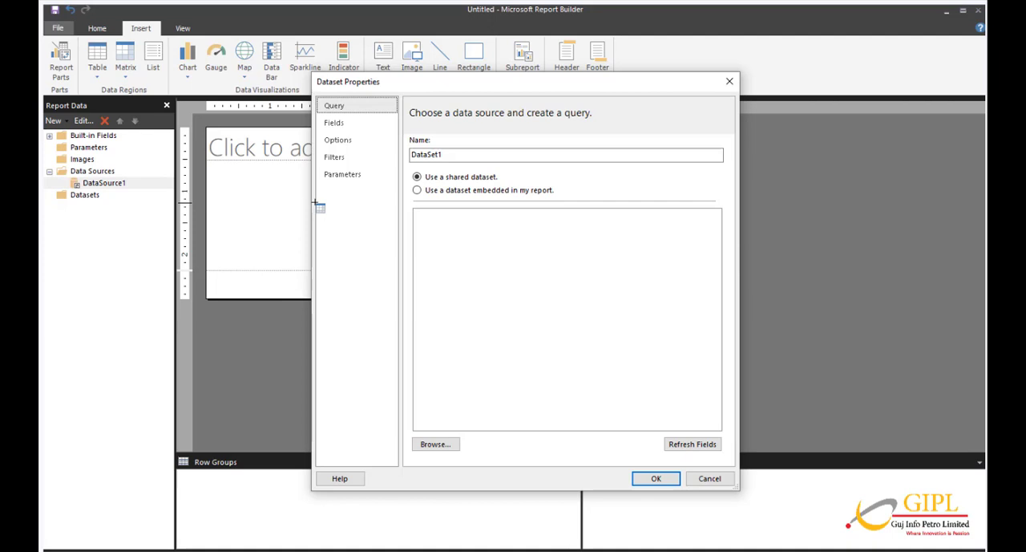
Define DataSet1 as a dataset embedded in the report, with the Text query type and DataSource1 as its data source.
{"action": "left_click", "coordinate": [461, 233]}
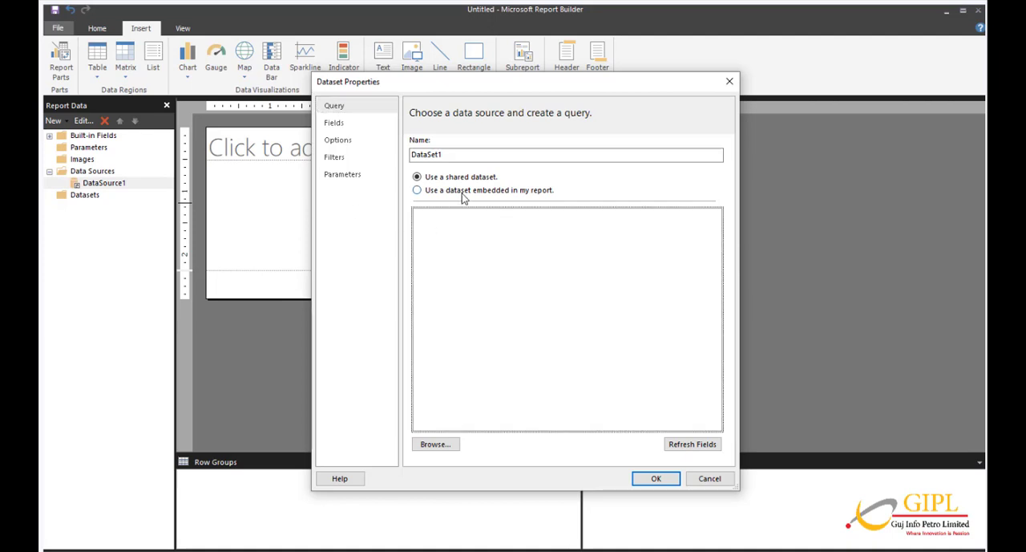
{"action": "left_click", "coordinate": [462, 195]}
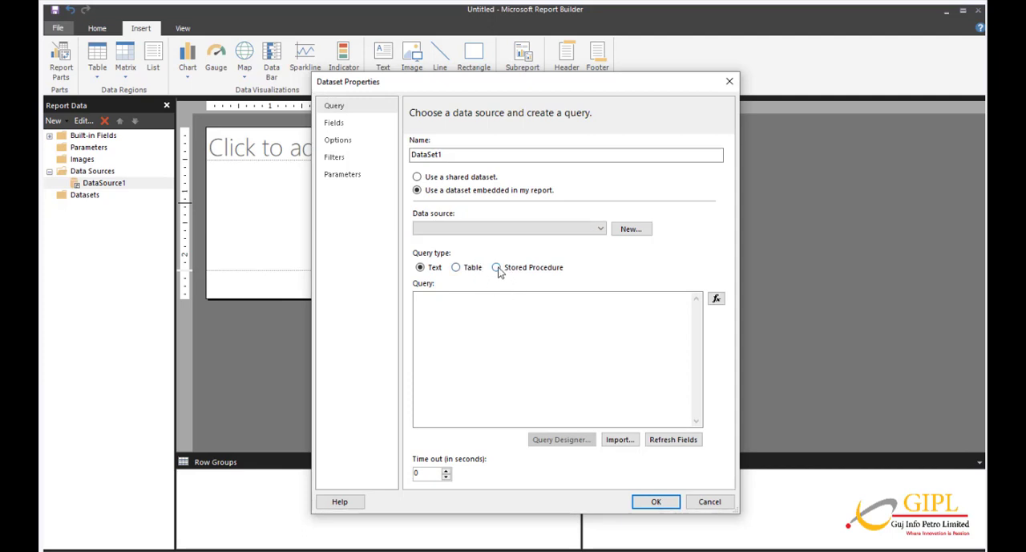
{"action": "left_click", "coordinate": [497, 270]}
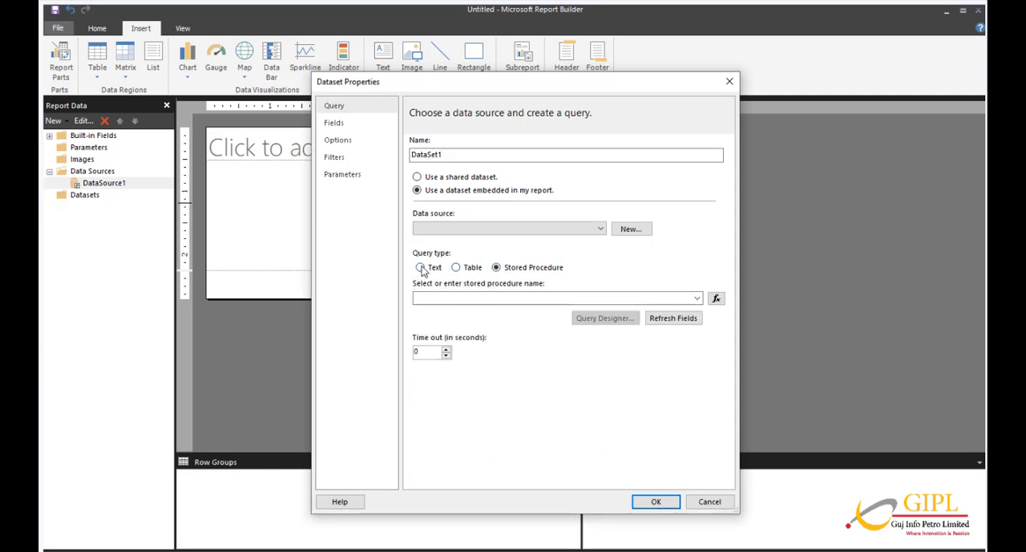
{"action": "left_click", "coordinate": [422, 269]}
{"action": "left_click", "coordinate": [588, 231]}
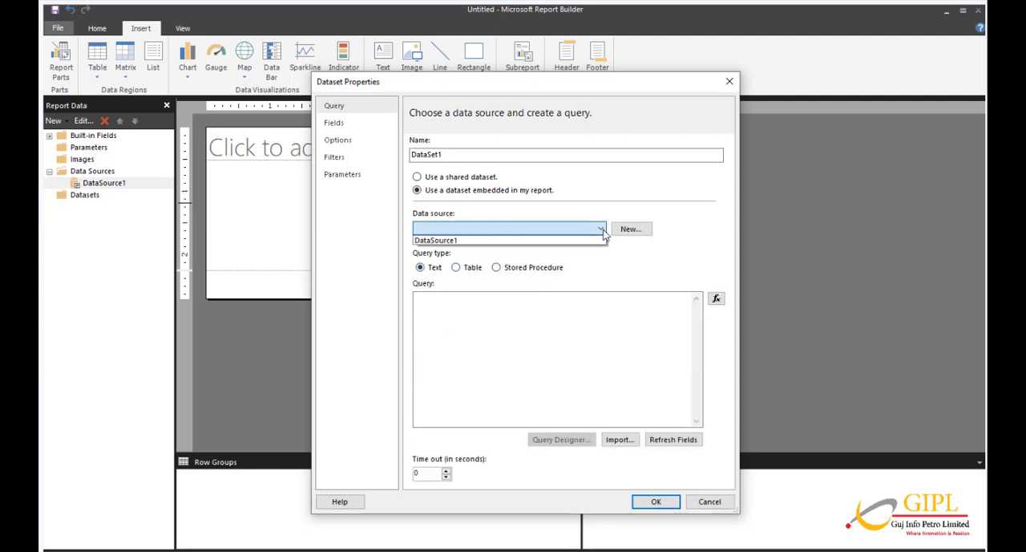
{"action": "left_click", "coordinate": [484, 242]}
Paste the query joining EmployeeMaster and DistrictMaster on DistrictId, selecting DistrictId, DistrictName, EmpID and Male/Female Gender, and accept the dataset.
{"action": "left_click", "coordinate": [470, 324]}
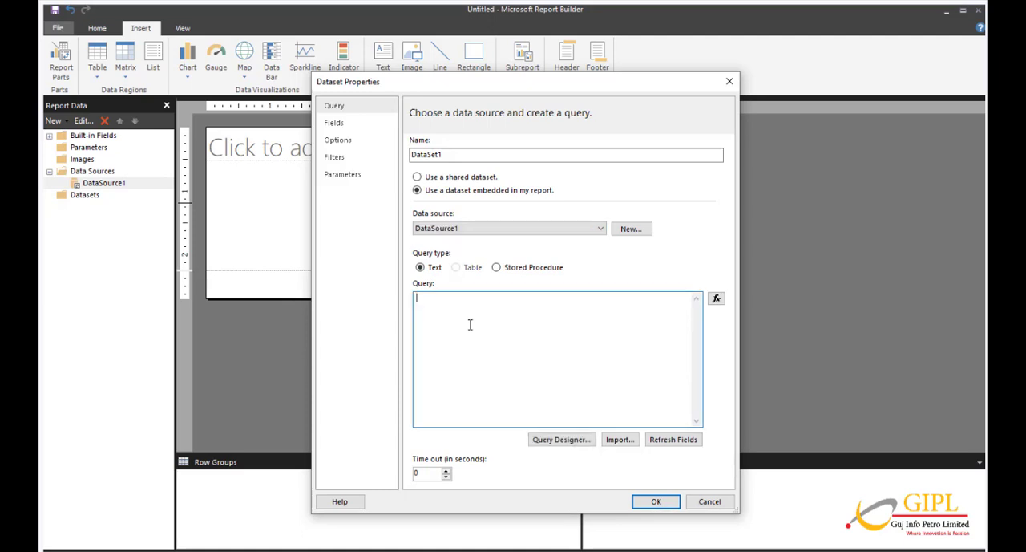
{"action": "type", "text": "SELECT dm.DistrictId,     DistrictName,     em.EmpID,     CASE WHEN Gender =0 THEN 'Male' ELSE 'Female' END AS Gender FROM dbo.EmployeeMaster em    INNER JOIN dbo.DistrictMaster dm ON dm.DistrictId = em.DistrictId"}
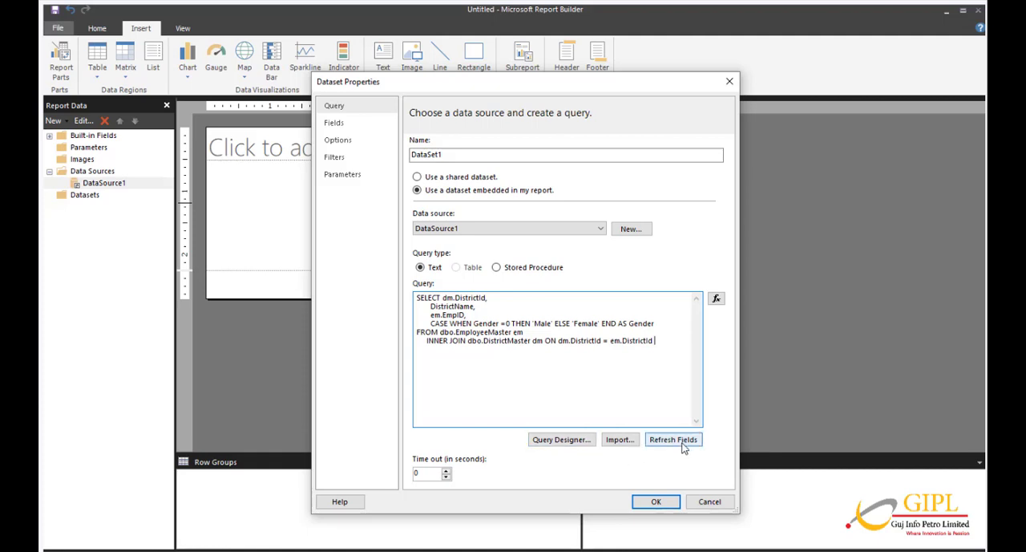
{"action": "left_click", "coordinate": [656, 501]}
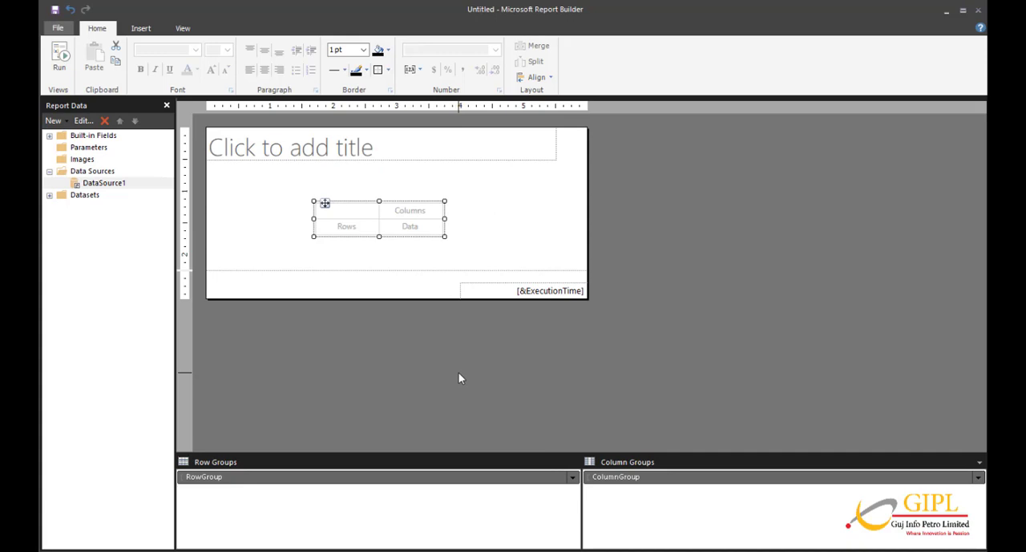
Assign the DistrictName field from DataSet1 to the matrix's row group.
{"action": "left_click", "coordinate": [411, 214]}
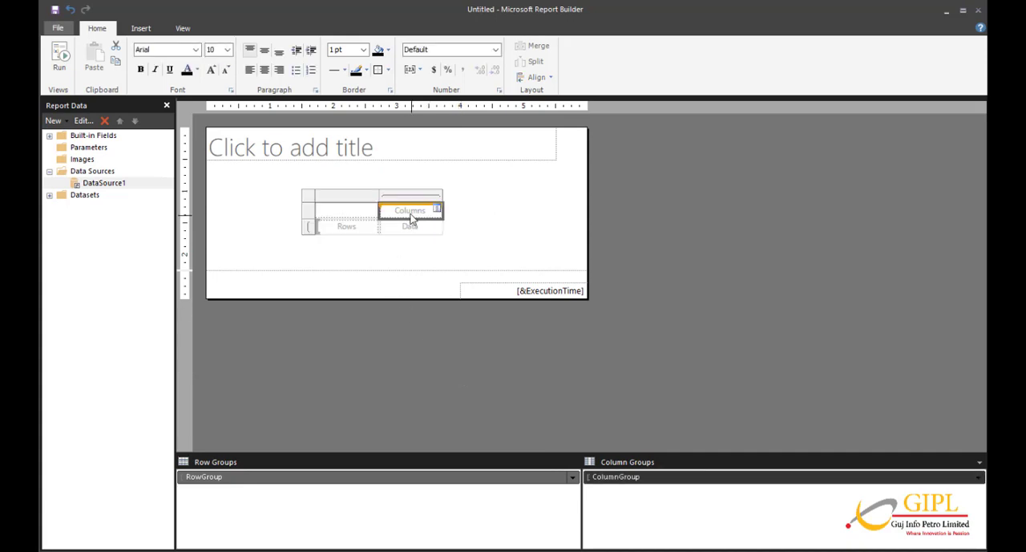
{"action": "left_click", "coordinate": [352, 232]}
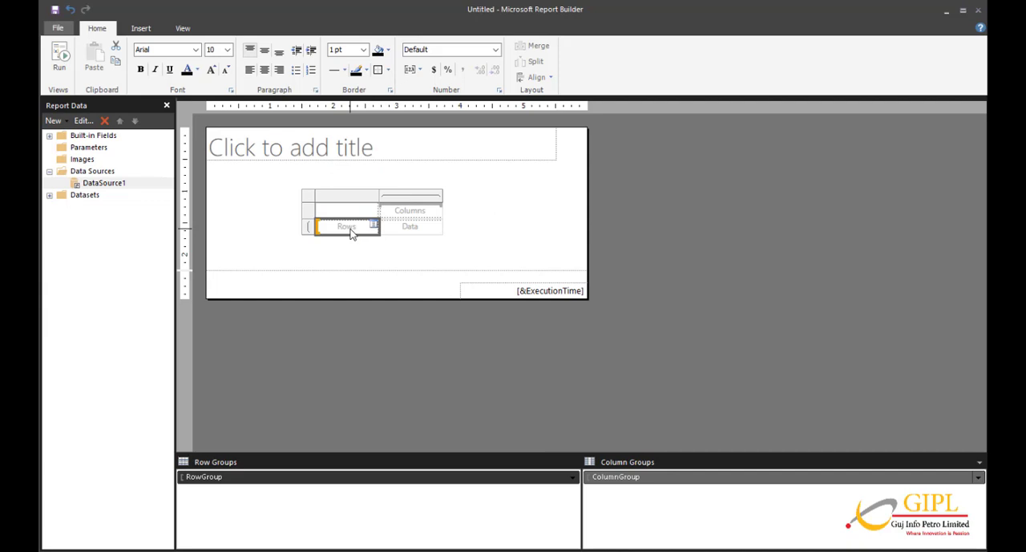
{"action": "left_click", "coordinate": [48, 196]}
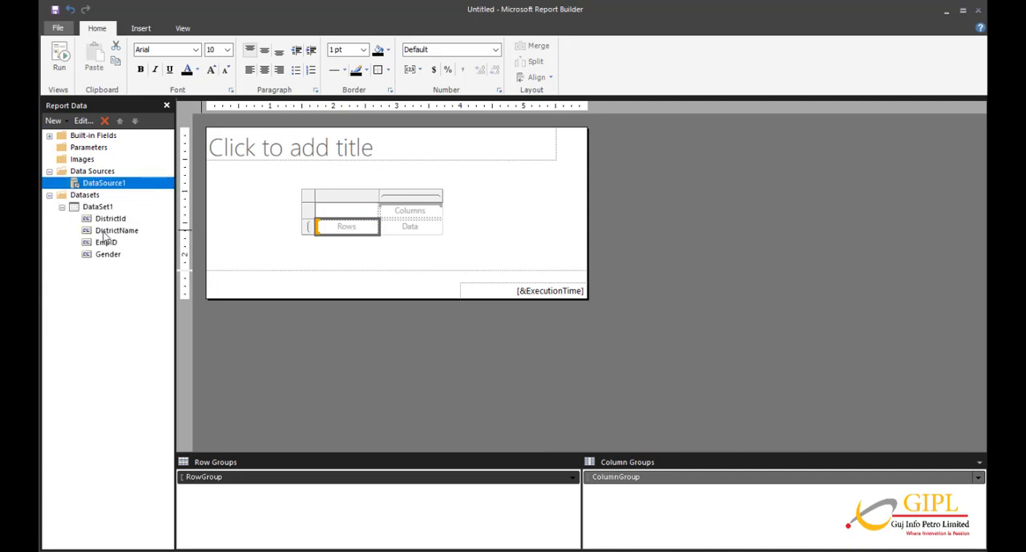
{"action": "left_click_drag", "start_coordinate": [106, 231], "coordinate": [337, 234]}
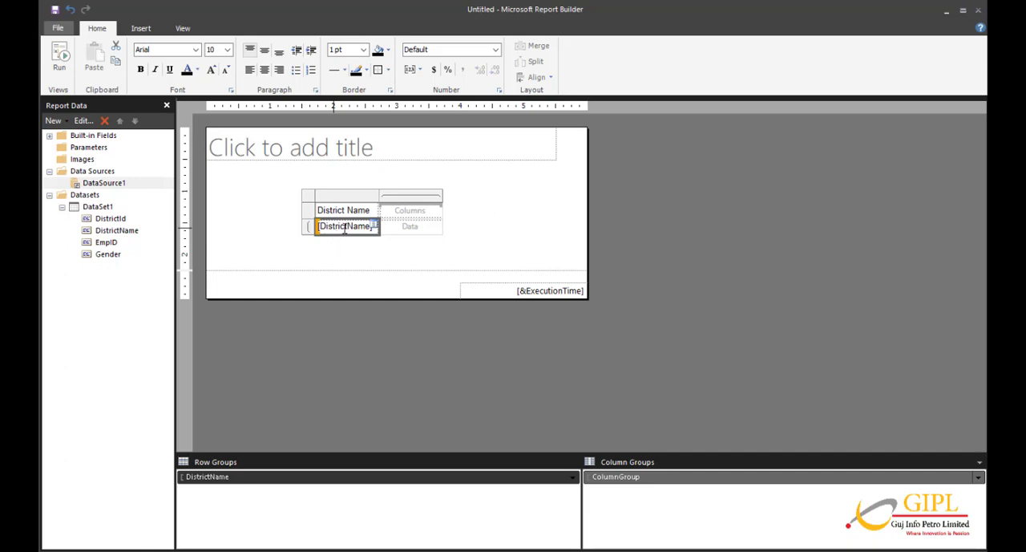
{"action": "left_click", "coordinate": [373, 229]}
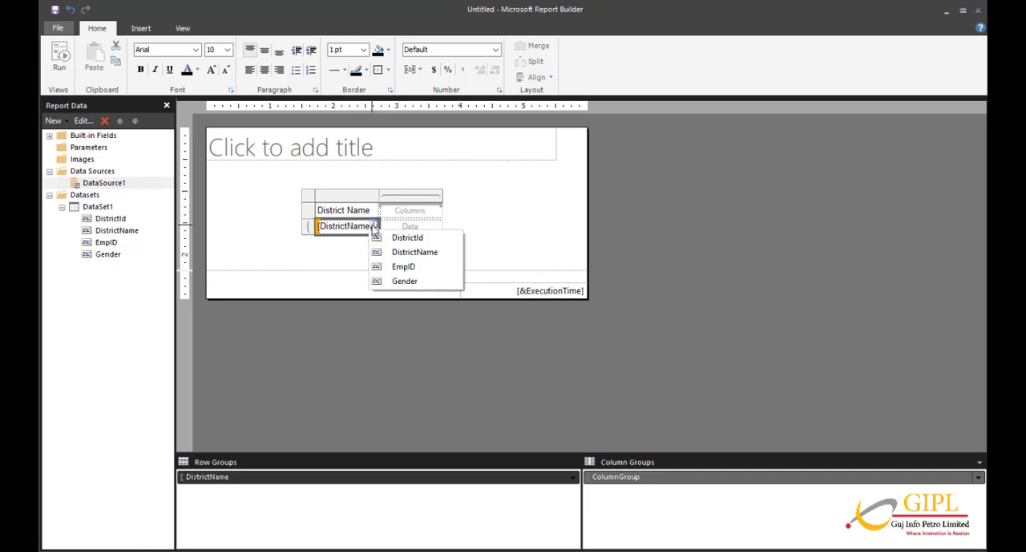
{"action": "left_click", "coordinate": [388, 253]}
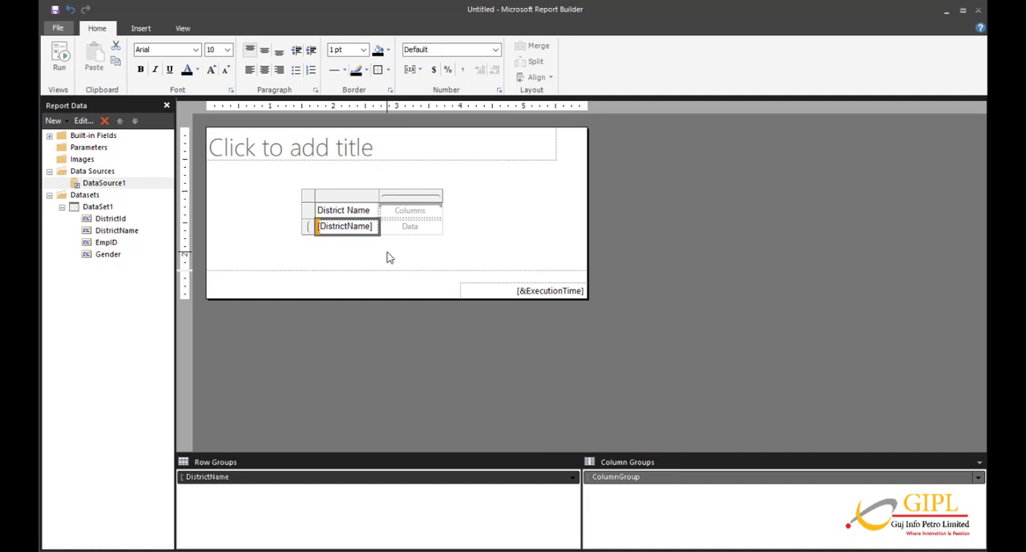
Assign Gender to the matrix's column group and place the EmpID field in the data cell.
{"action": "left_click", "coordinate": [437, 211]}
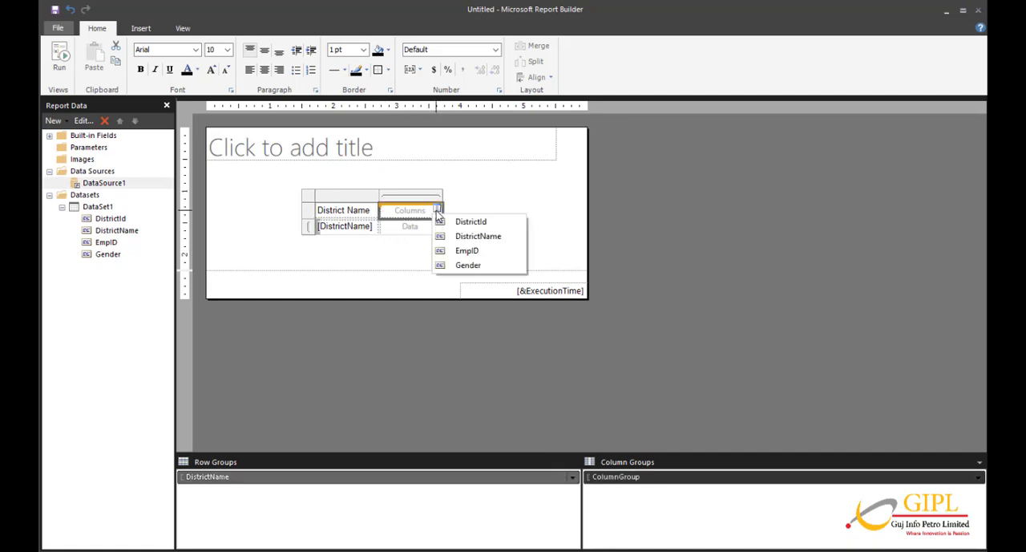
{"action": "left_click", "coordinate": [468, 266]}
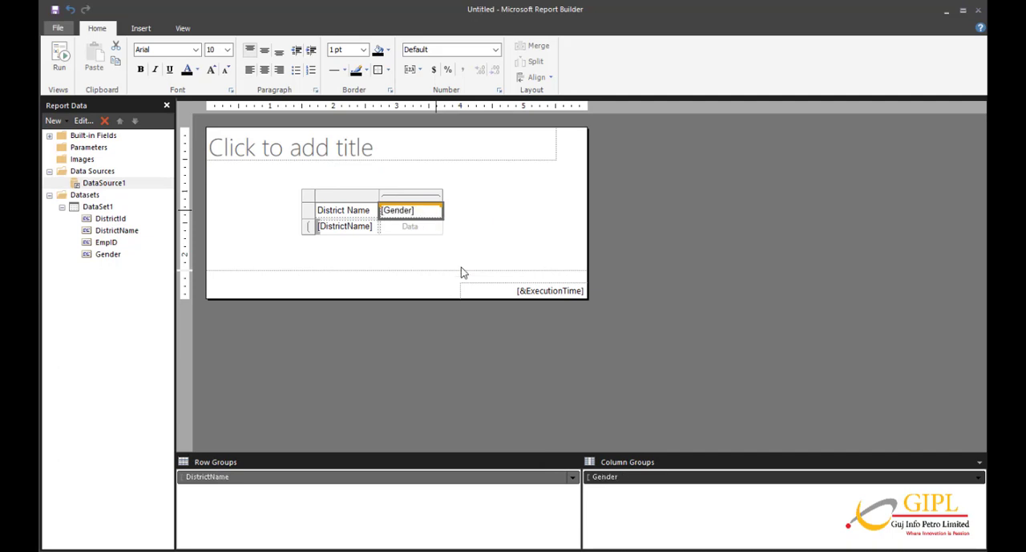
{"action": "left_click", "coordinate": [417, 229]}
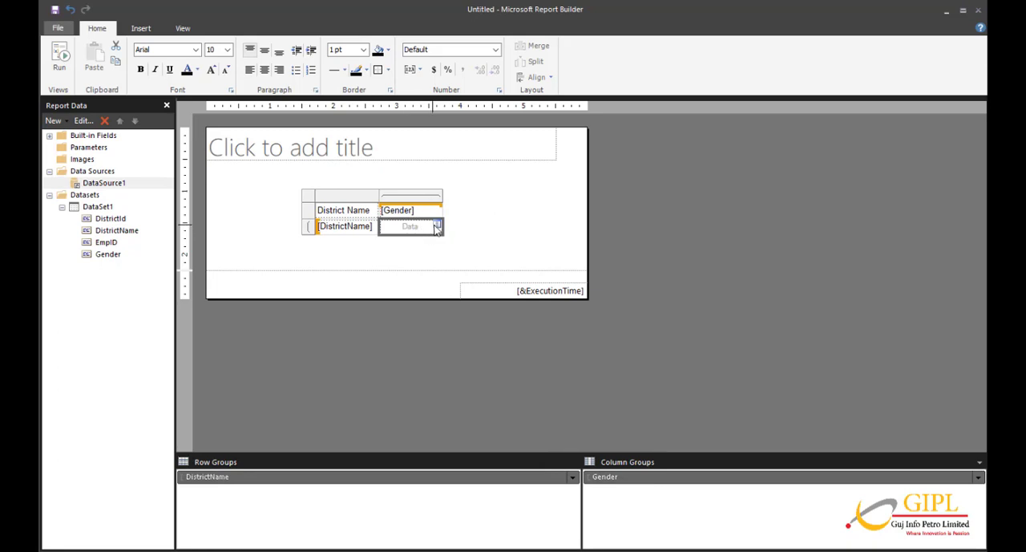
{"action": "left_click", "coordinate": [438, 230]}
{"action": "left_click", "coordinate": [468, 267]}
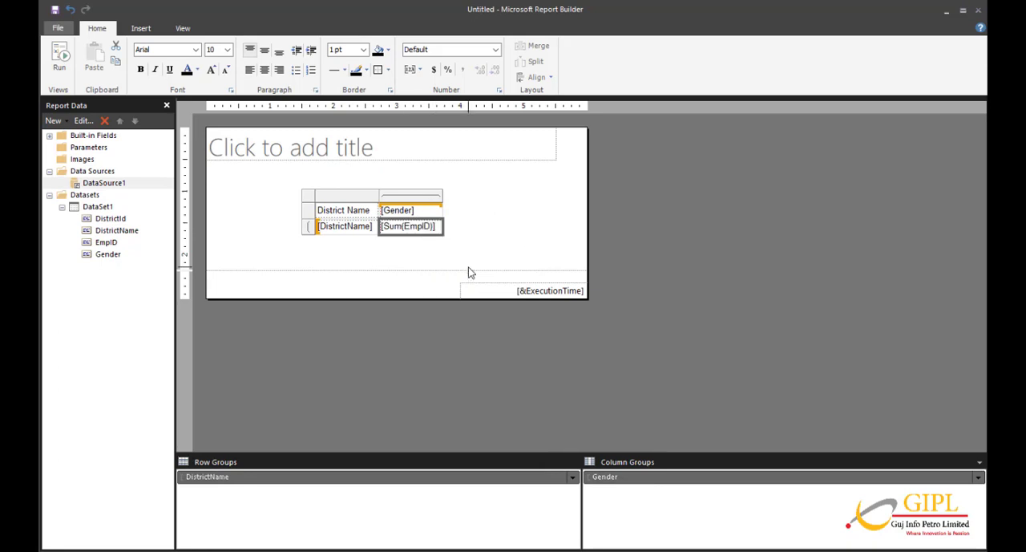
Change the data cell's expression to =Count(Fields!EmpID.Value) and accept the placeholder properties.
{"action": "left_click", "coordinate": [397, 226]}
{"action": "double_click", "coordinate": [397, 226]}
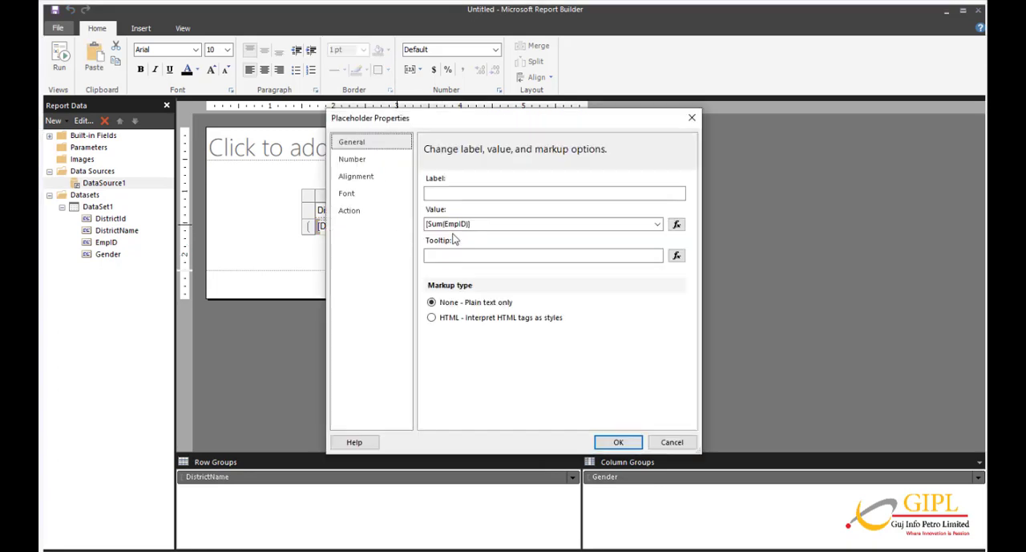
{"action": "left_click", "coordinate": [677, 225]}
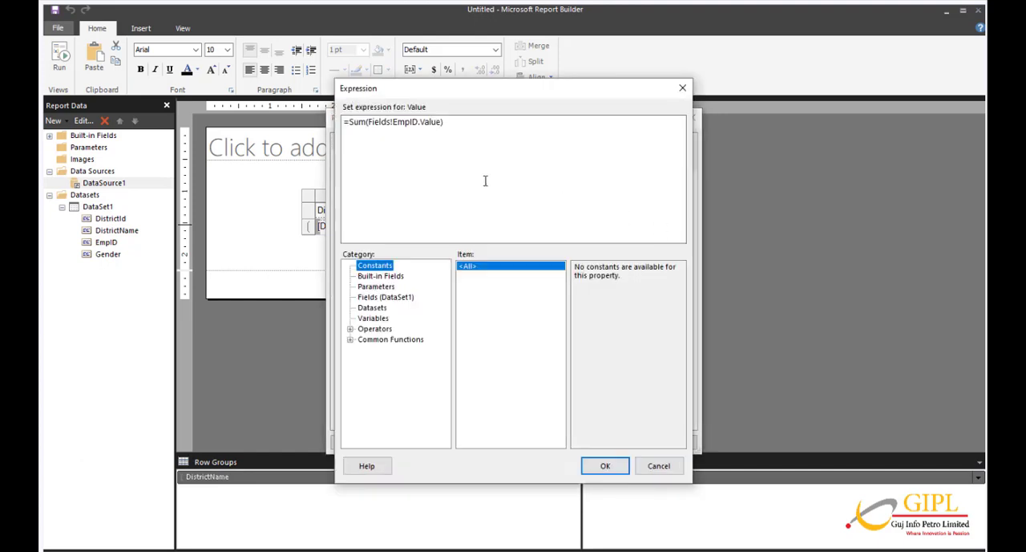
{"action": "left_click", "coordinate": [366, 124]}
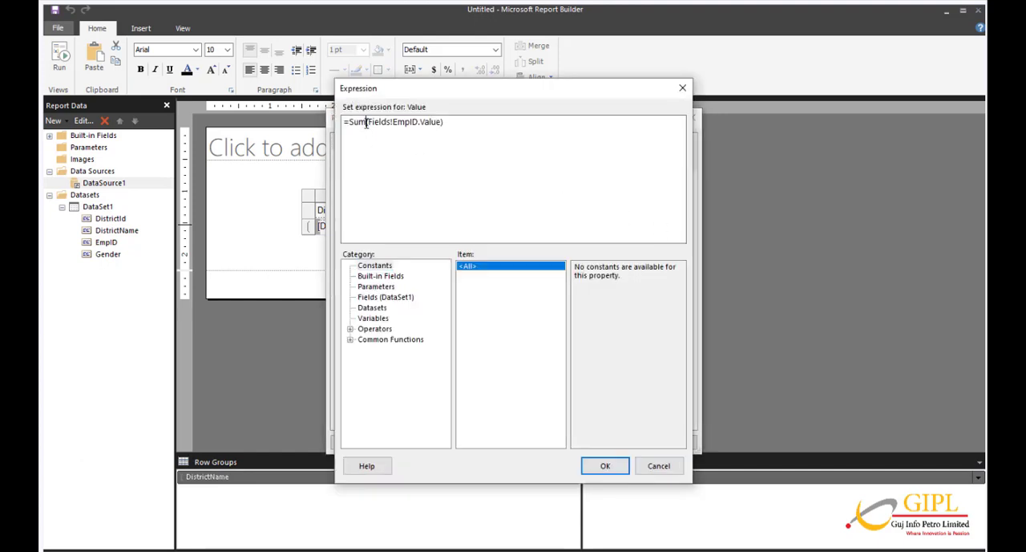
{"action": "left_click_drag", "start_coordinate": [366, 124], "coordinate": [351, 124]}
{"action": "type", "text": "Count"}
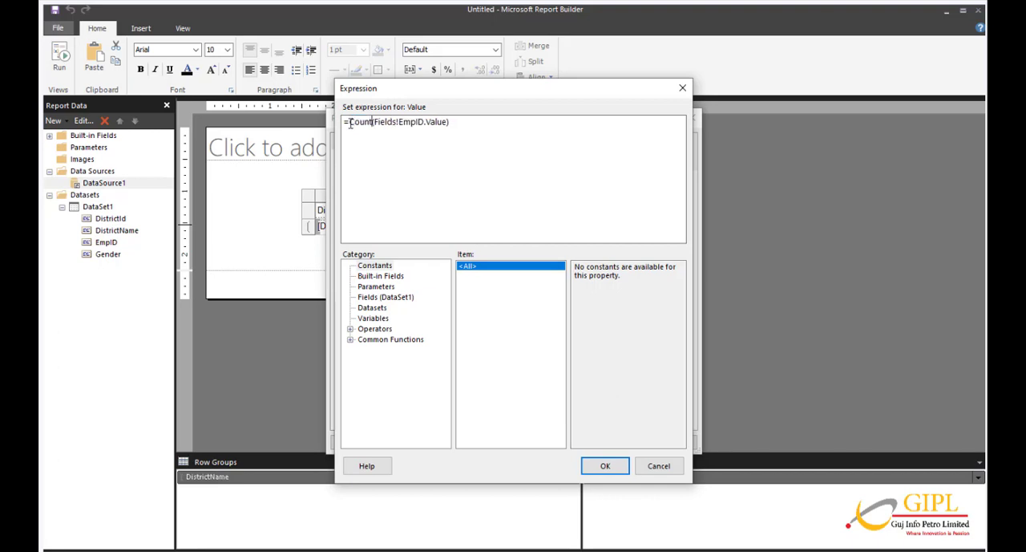
{"action": "left_click", "coordinate": [593, 468]}
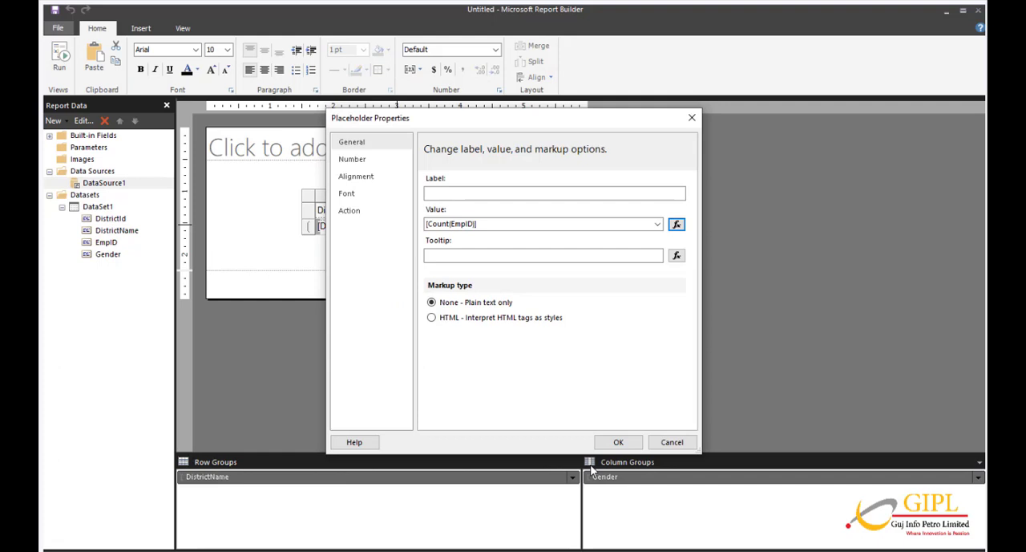
{"action": "left_click", "coordinate": [616, 442]}
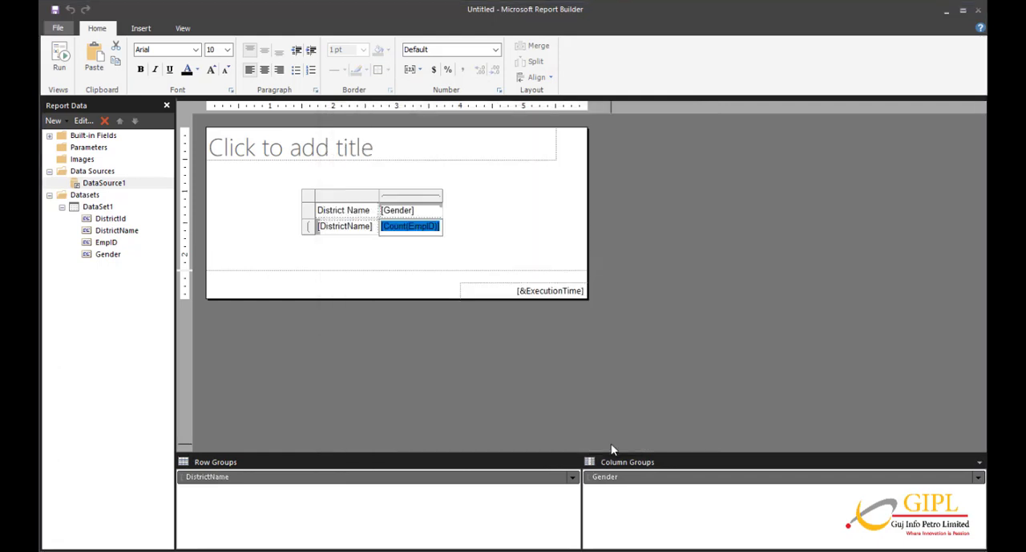
{"action": "left_click", "coordinate": [415, 253]}
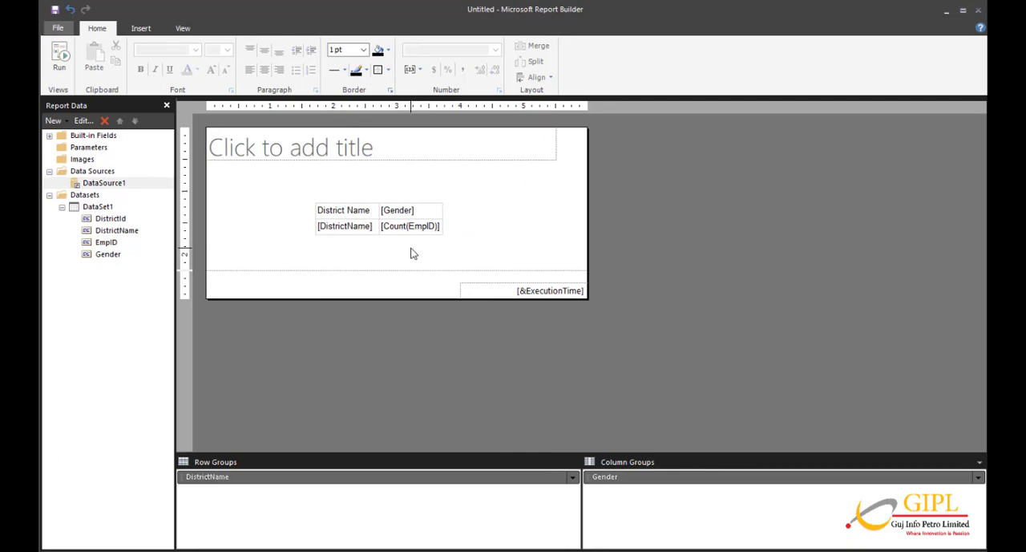
Insert a column outside the Gender group on its right side and give it the header Total.
{"action": "left_click", "coordinate": [399, 211]}
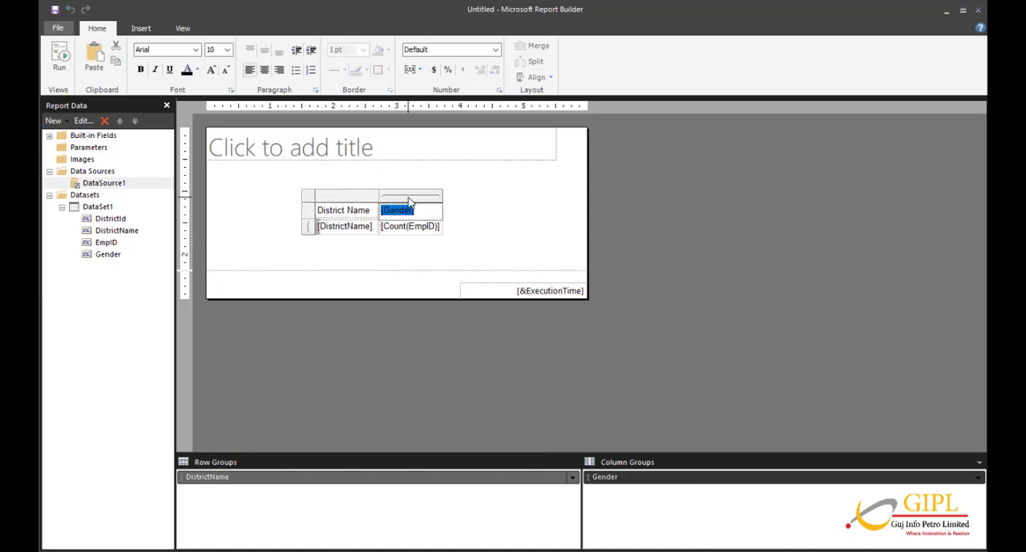
{"action": "left_click", "coordinate": [411, 196]}
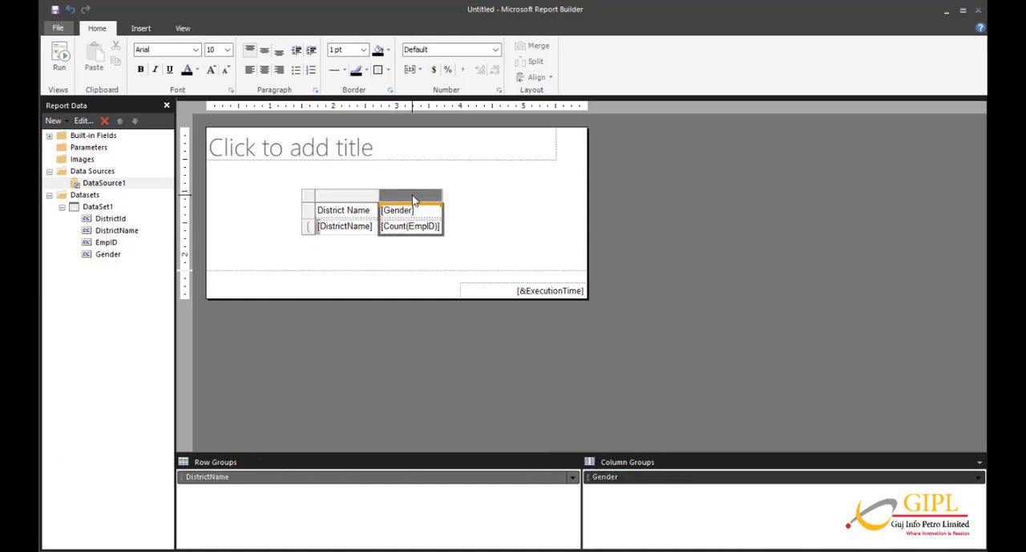
{"action": "right_click", "coordinate": [413, 200]}
{"action": "mouse_move", "coordinate": [457, 205]}
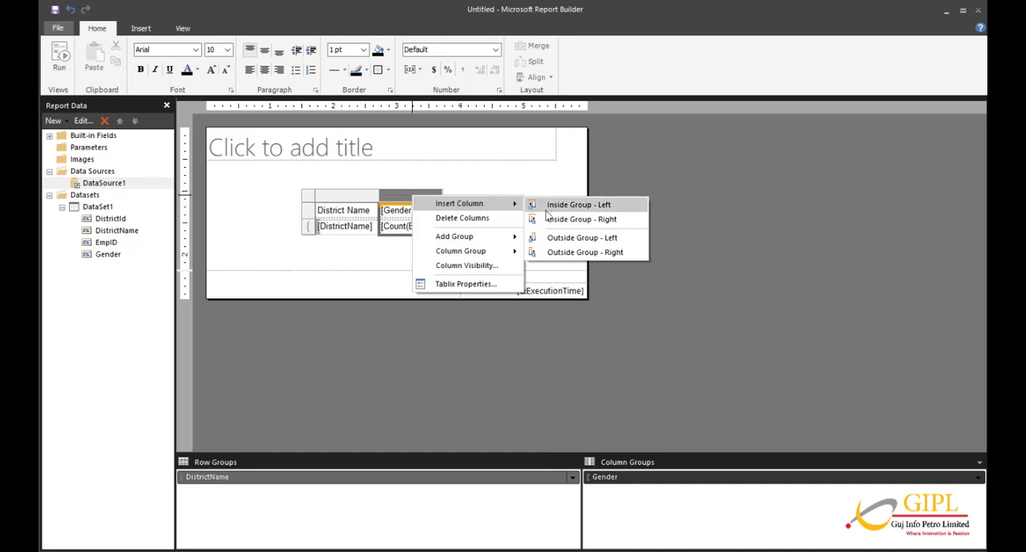
{"action": "left_click", "coordinate": [572, 255]}
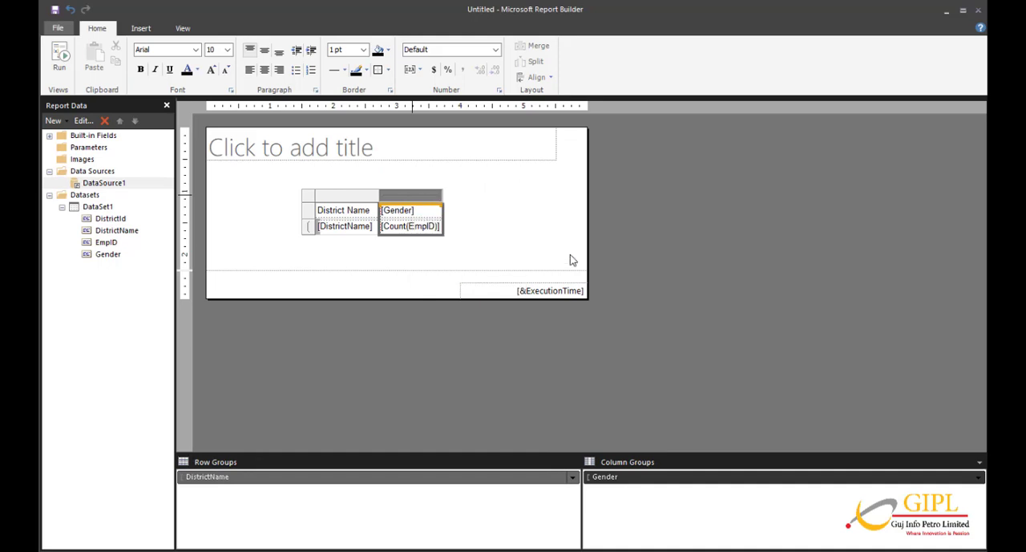
{"action": "left_click", "coordinate": [476, 215]}
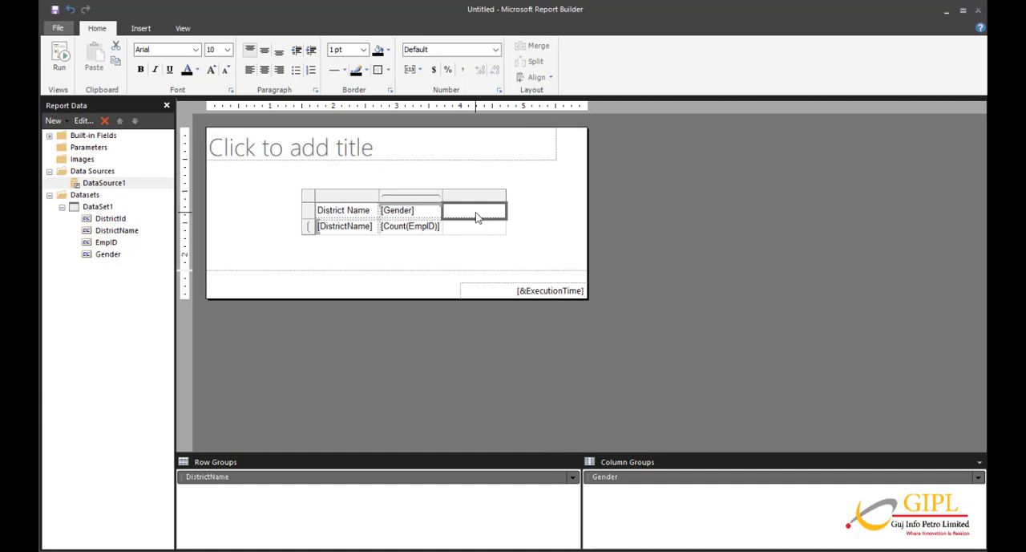
{"action": "left_click", "coordinate": [476, 217]}
{"action": "type", "text": "Tot"}
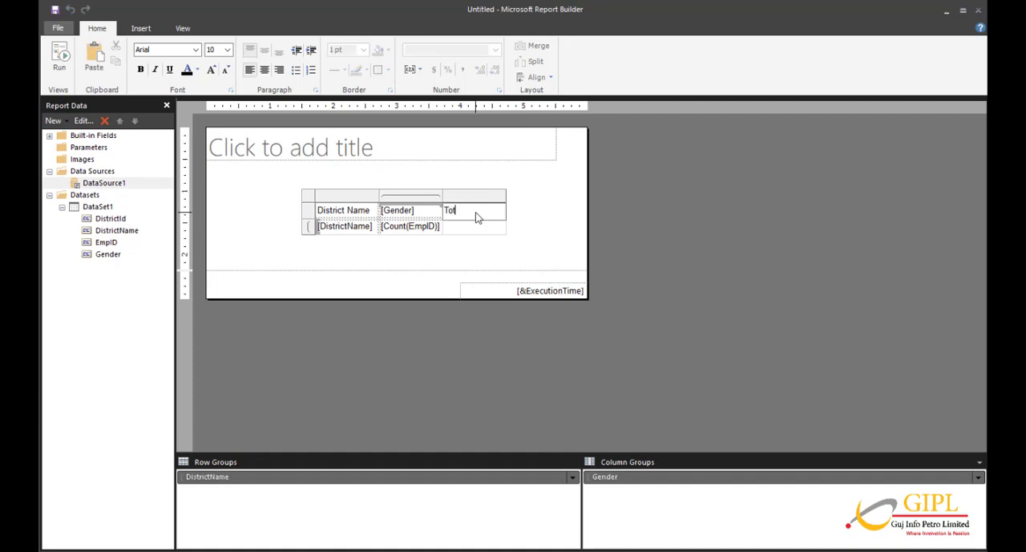
{"action": "type", "text": "al"}
Copy the Count(EmpID) expression from the Gender data cell into the Total column's cell in the DistrictName row.
{"action": "left_click", "coordinate": [476, 231]}
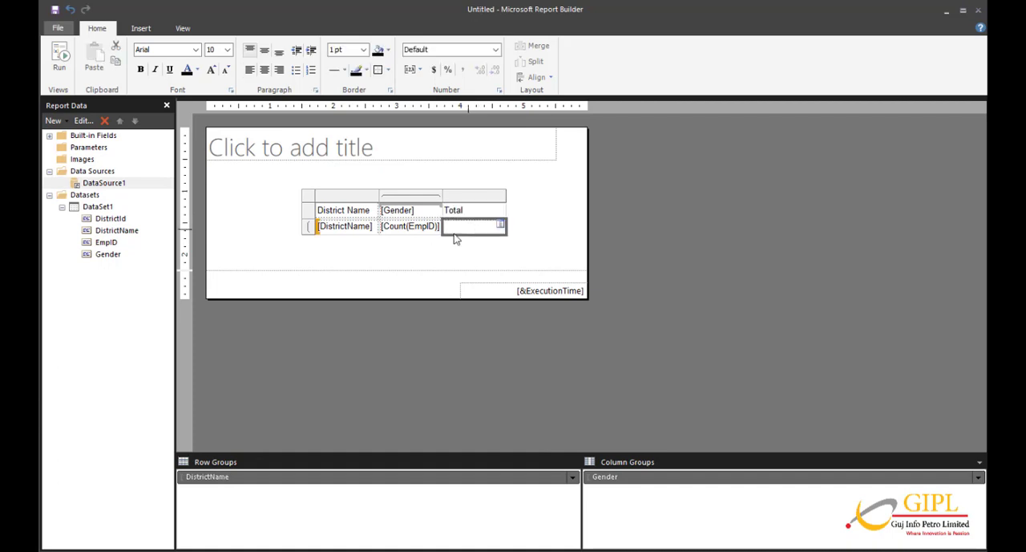
{"action": "double_click", "coordinate": [410, 228]}
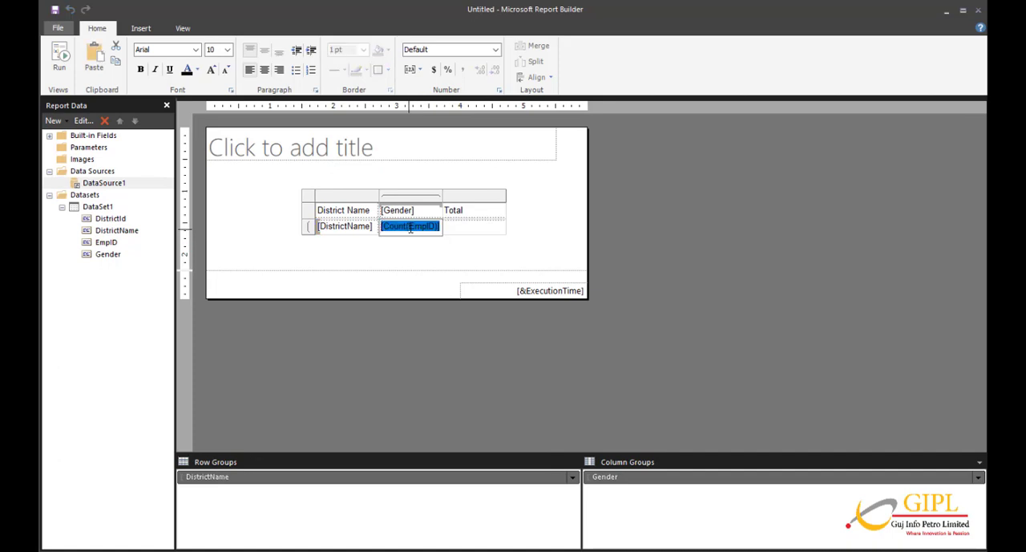
{"action": "key", "text": "ctrl+c"}
{"action": "left_click", "coordinate": [474, 231]}
{"action": "key", "text": "ctrl+v"}
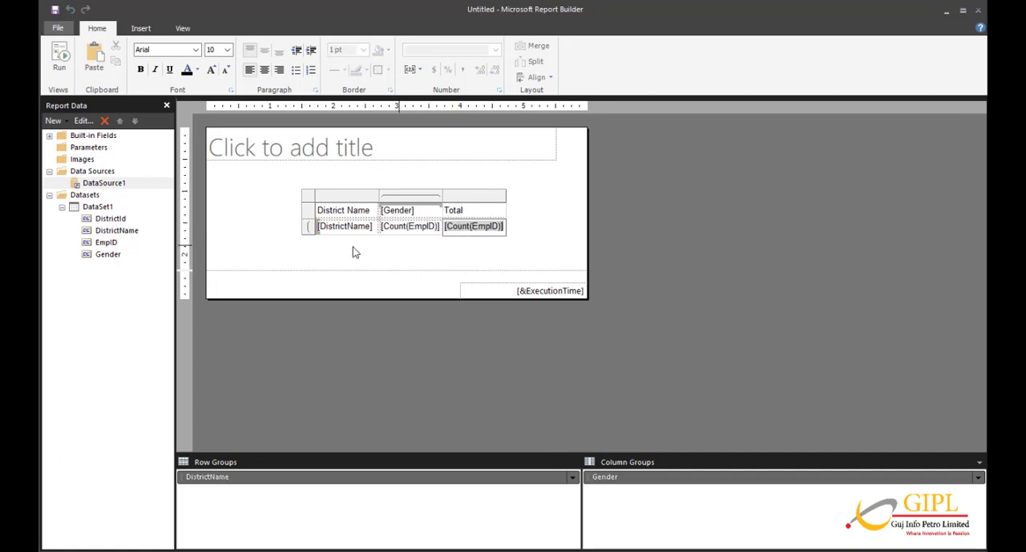
Insert a row outside and below the DistrictName group and label its first cell Total.
{"action": "left_click", "coordinate": [308, 229]}
{"action": "right_click", "coordinate": [311, 234]}
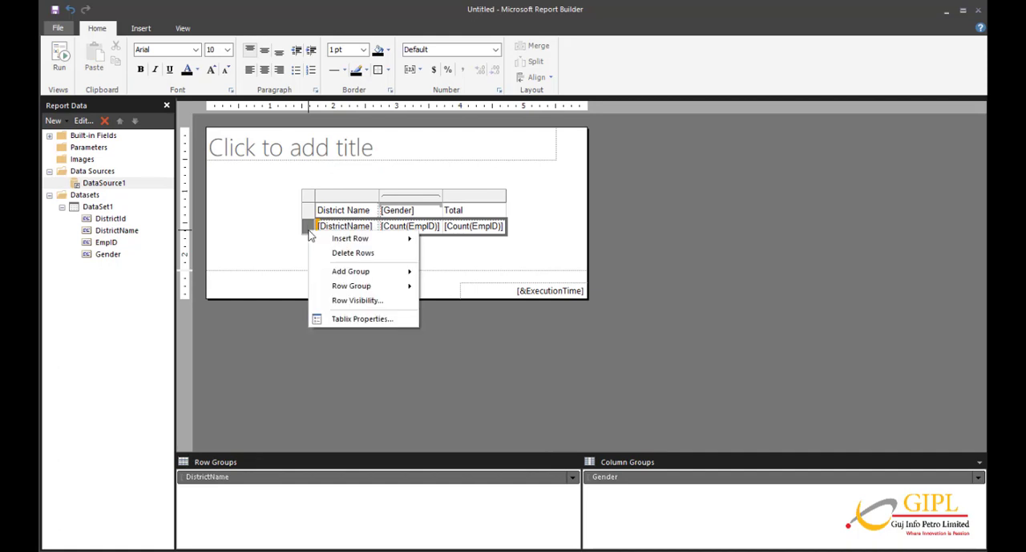
{"action": "mouse_move", "coordinate": [353, 238]}
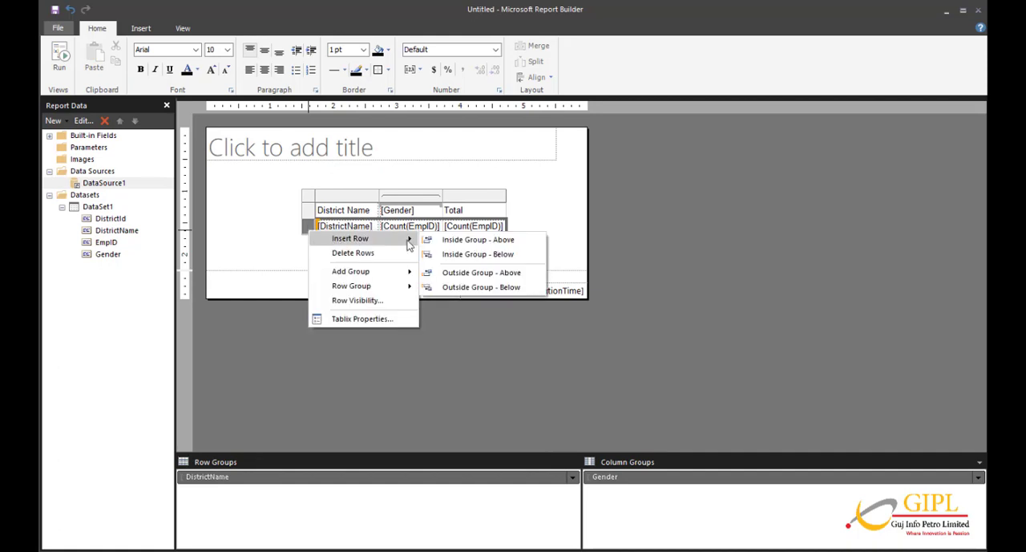
{"action": "left_click", "coordinate": [468, 290]}
{"action": "left_click", "coordinate": [346, 243]}
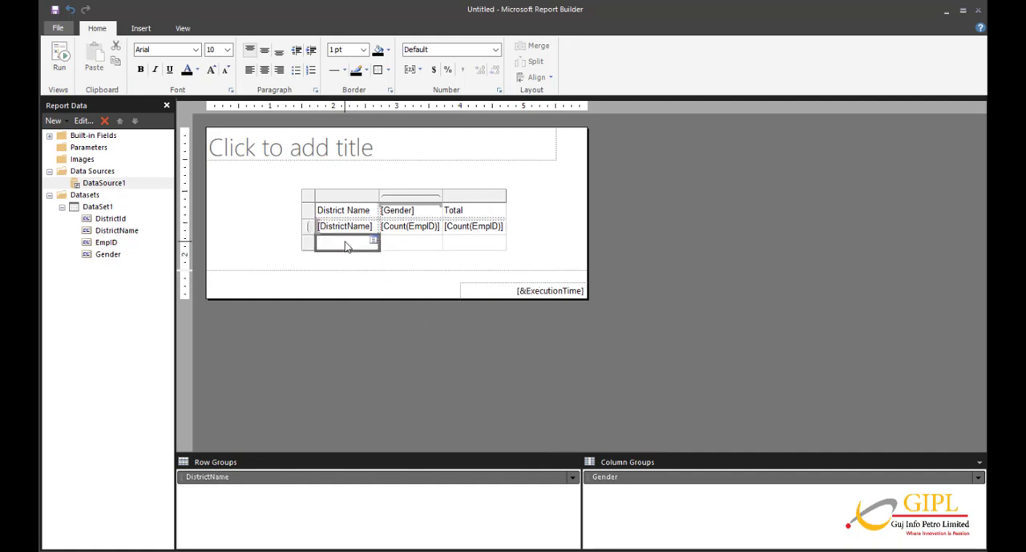
{"action": "left_click", "coordinate": [346, 243]}
{"action": "type", "text": "Total"}
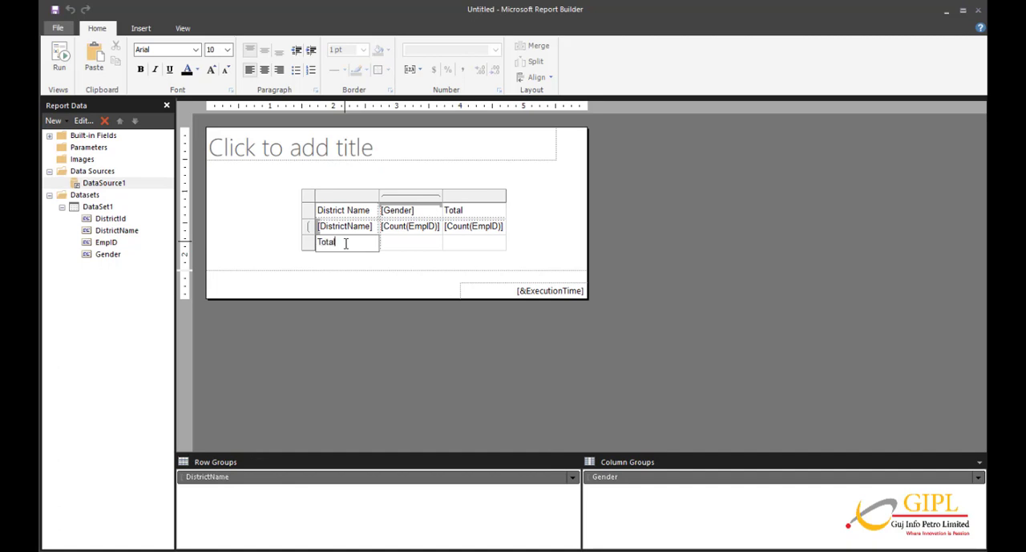
Paste the copied Count(EmpID) expression into the Gender and Total column cells of the Total row.
{"action": "left_click", "coordinate": [402, 251]}
{"action": "left_click", "coordinate": [402, 251]}
{"action": "key", "text": "ctrl+v"}
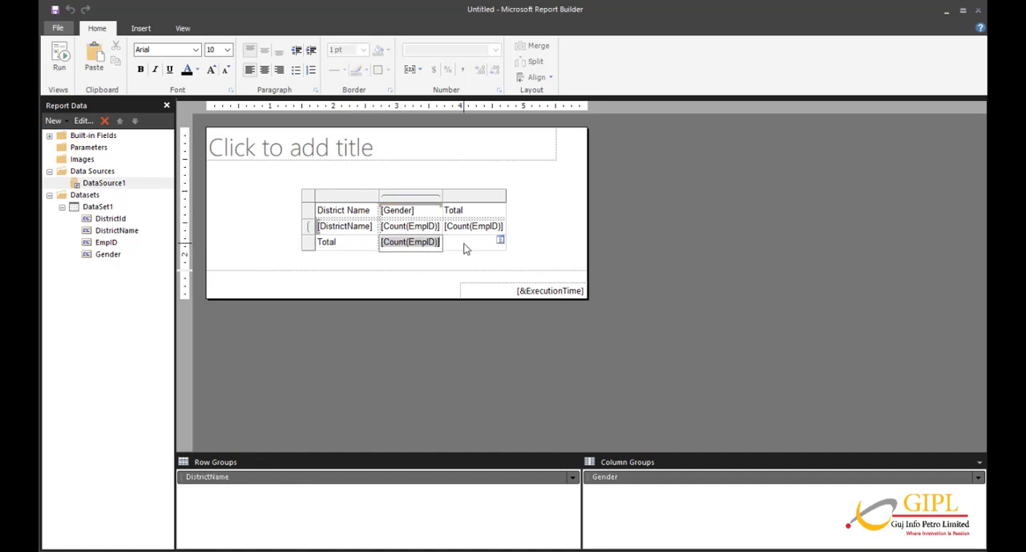
{"action": "left_click", "coordinate": [465, 249]}
{"action": "key", "text": "ctrl+v"}
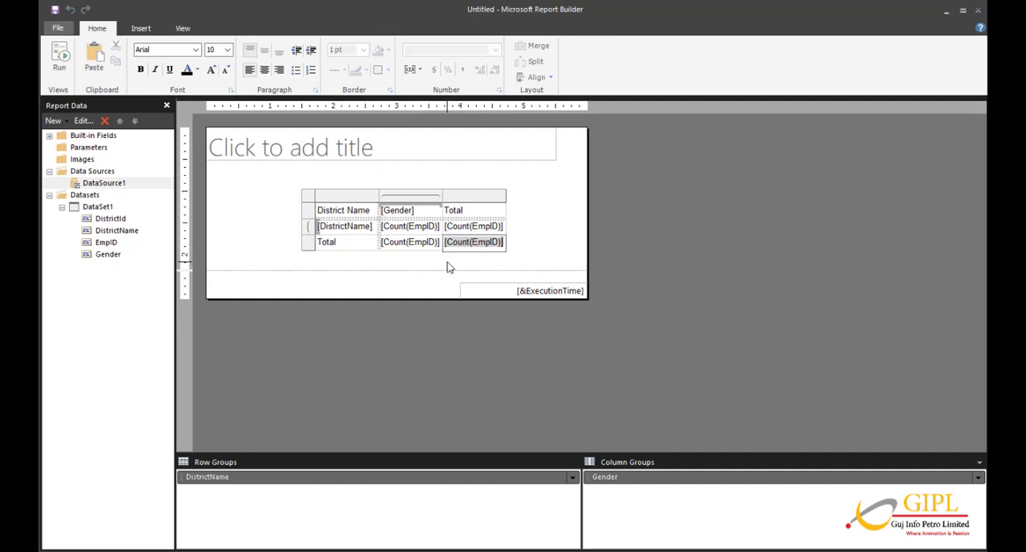
{"action": "left_click", "coordinate": [449, 267]}
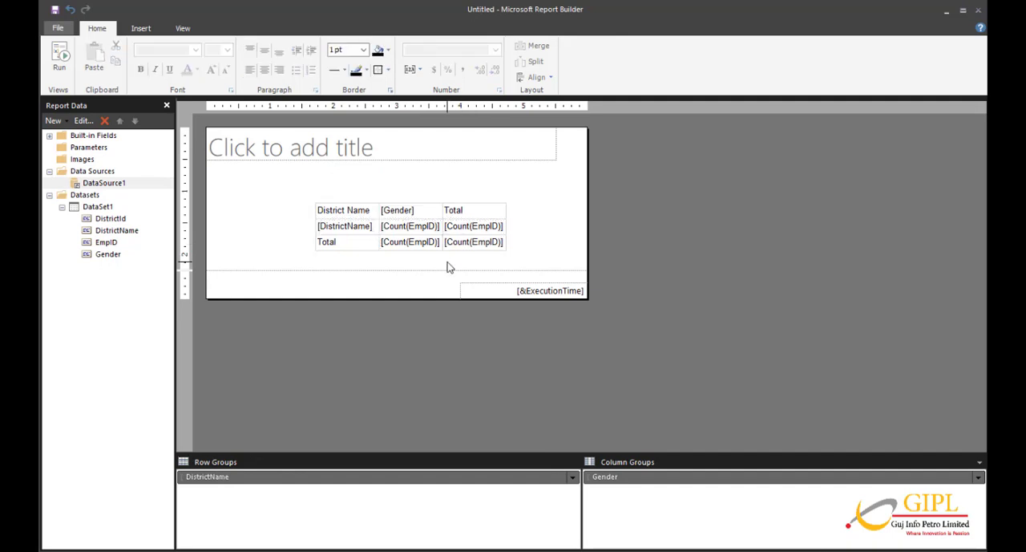
Select all three rows of the matrix and apply 1 pt borders to every cell.
{"action": "left_click", "coordinate": [340, 213]}
{"action": "left_click", "coordinate": [309, 196]}
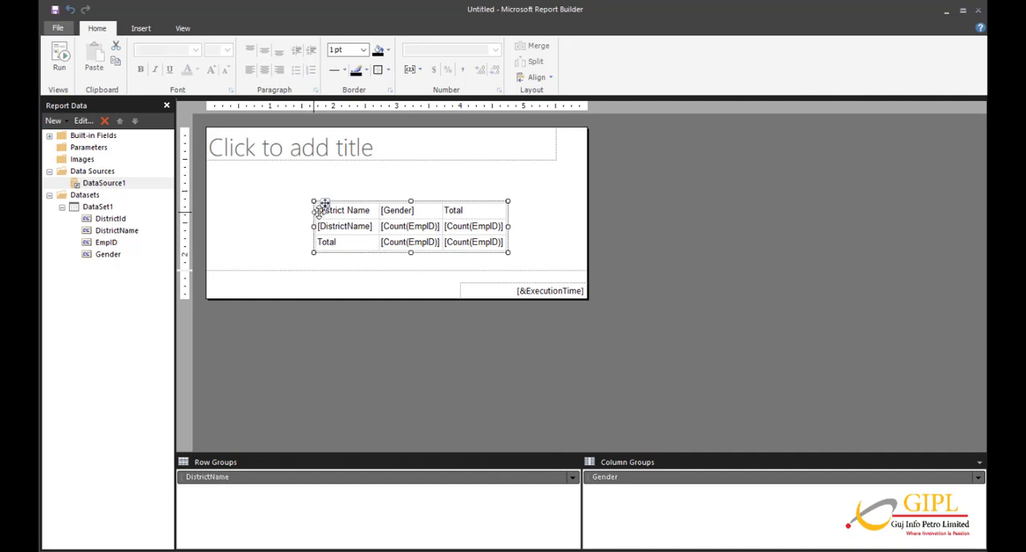
{"action": "left_click", "coordinate": [325, 207]}
{"action": "left_click_drag", "start_coordinate": [308, 211], "coordinate": [308, 245]}
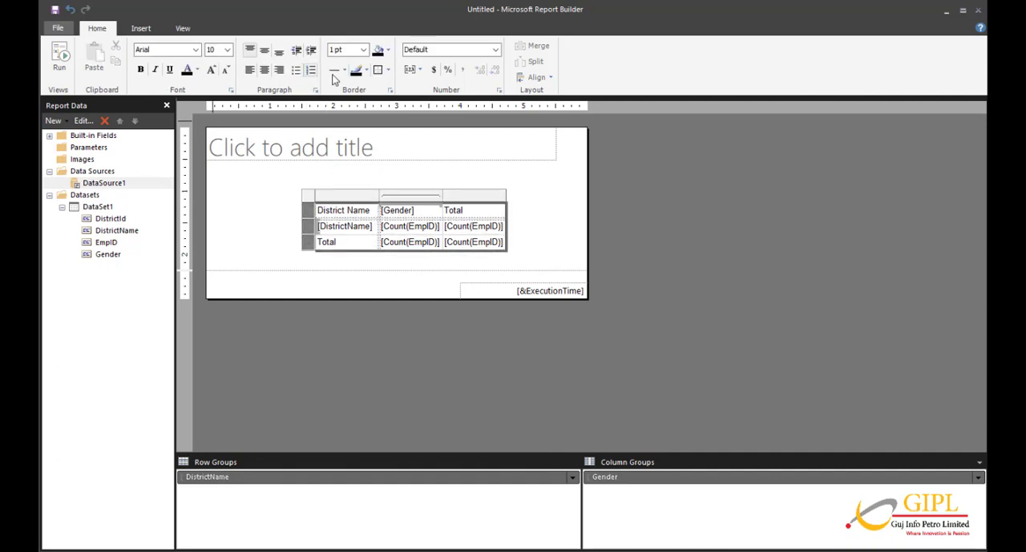
{"action": "left_click", "coordinate": [378, 70]}
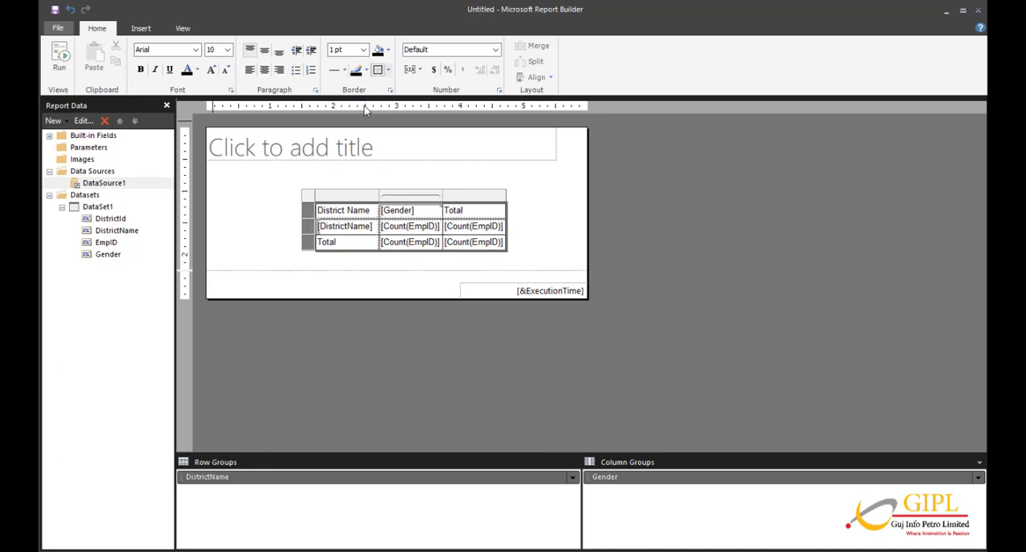
Make the District Name column and the matrix header row bold.
{"action": "left_click", "coordinate": [352, 225]}
{"action": "left_click", "coordinate": [344, 195]}
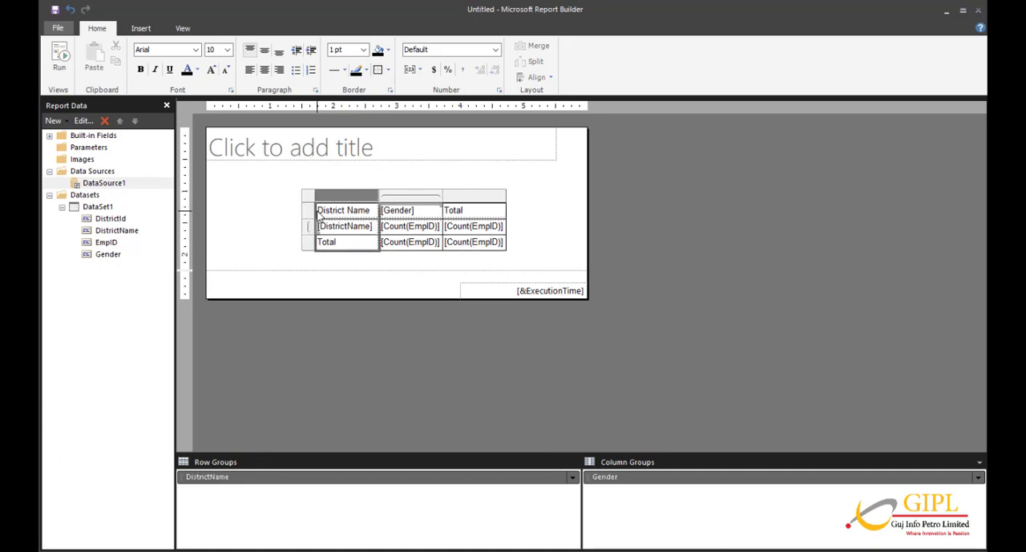
{"action": "left_click", "coordinate": [140, 70]}
{"action": "left_click", "coordinate": [307, 210]}
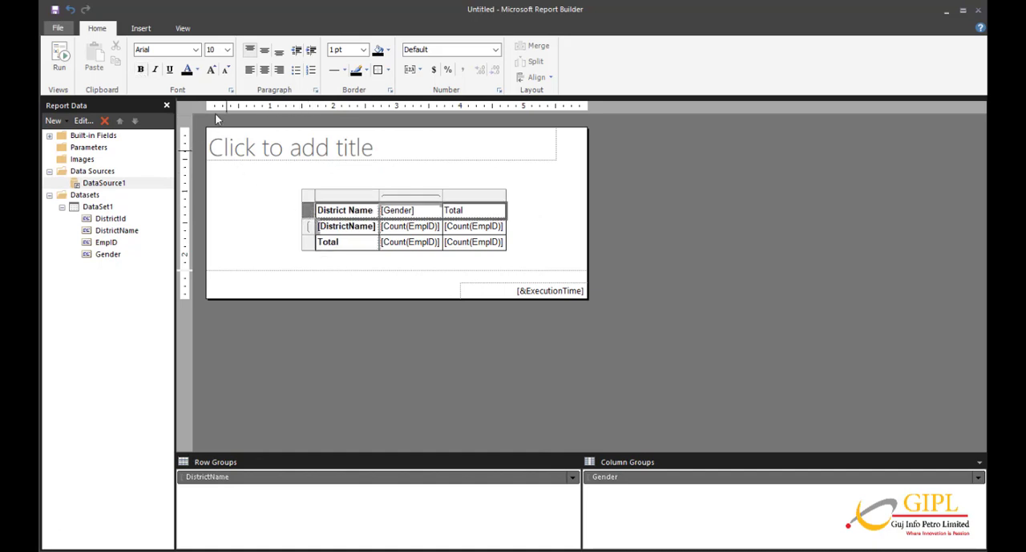
{"action": "left_click", "coordinate": [141, 70]}
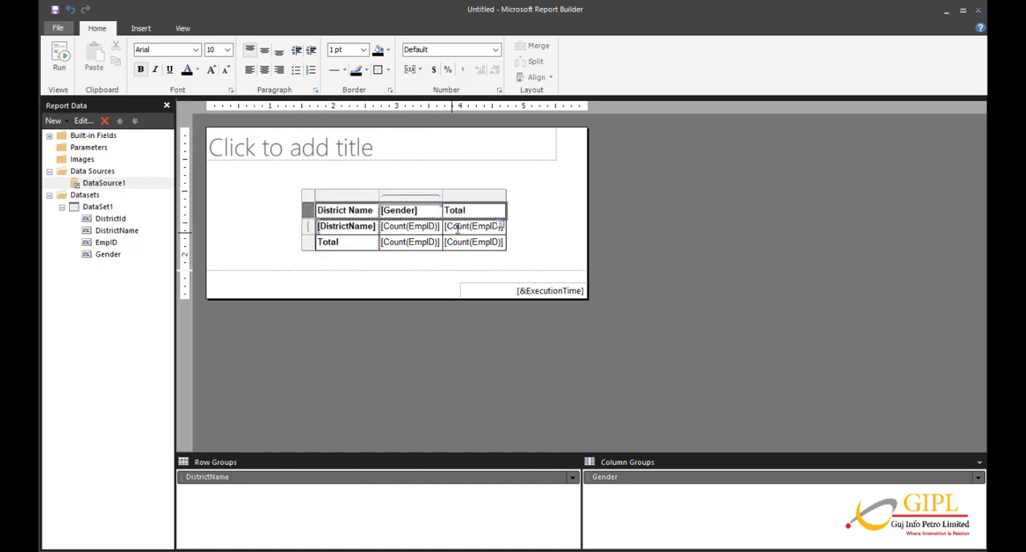
Make the Count(EmpID) cells in the Total column and the Total row bold.
{"action": "left_click_drag", "start_coordinate": [461, 227], "coordinate": [449, 248]}
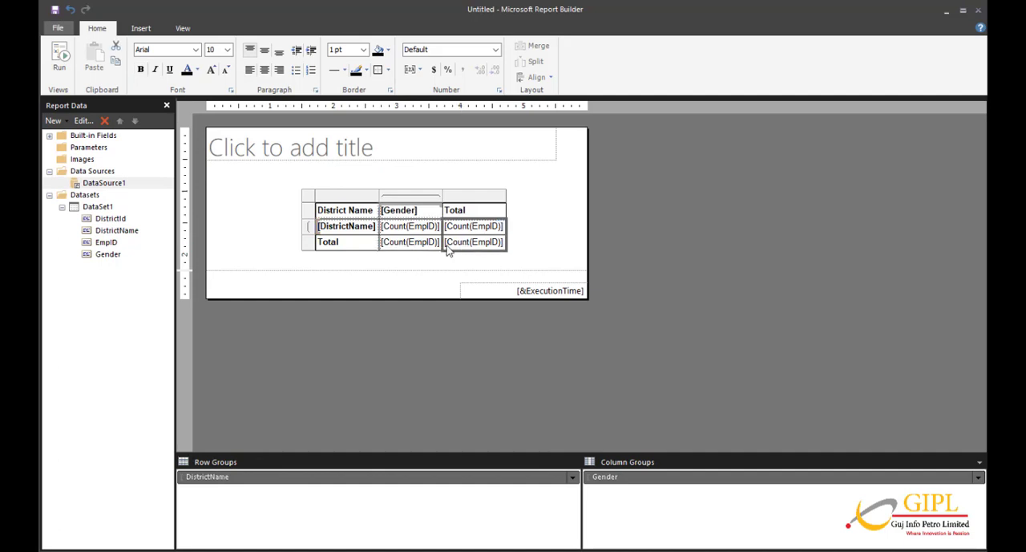
{"action": "left_click", "coordinate": [141, 70]}
{"action": "left_click", "coordinate": [400, 246]}
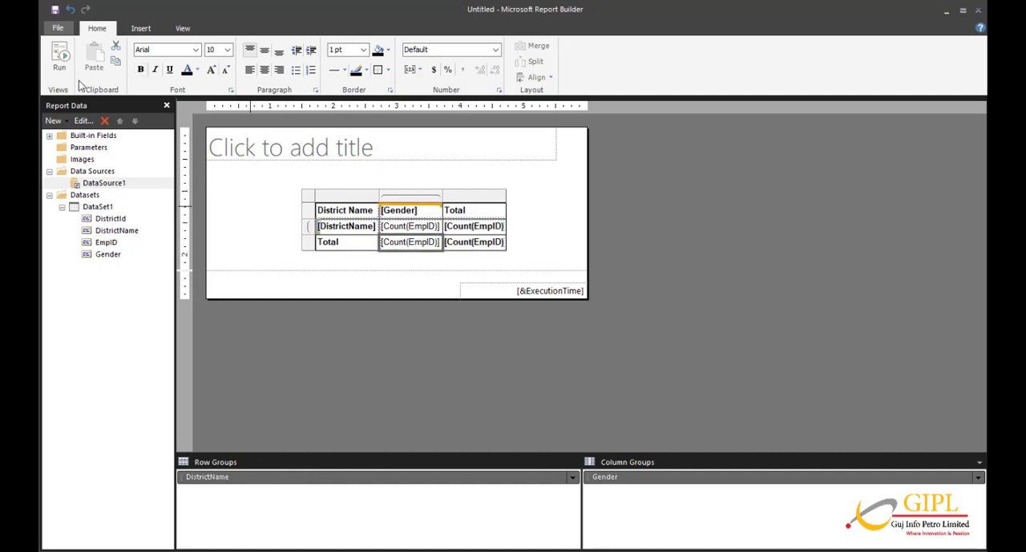
{"action": "left_click", "coordinate": [141, 71]}
Move the matrix to the left edge of the report body, just below the title, and preview the report before returning to the design.
{"action": "left_click", "coordinate": [309, 200]}
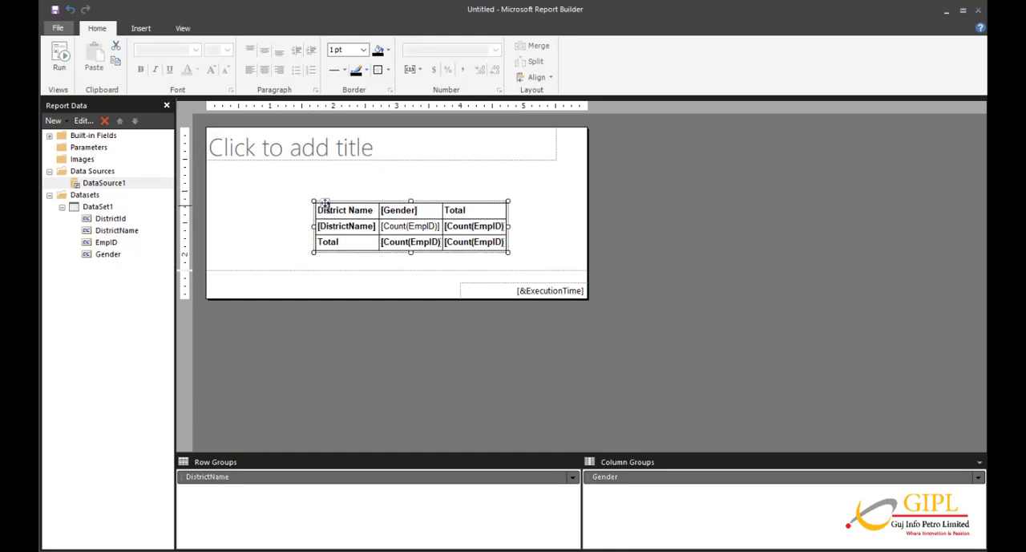
{"action": "left_click_drag", "start_coordinate": [325, 205], "coordinate": [227, 174]}
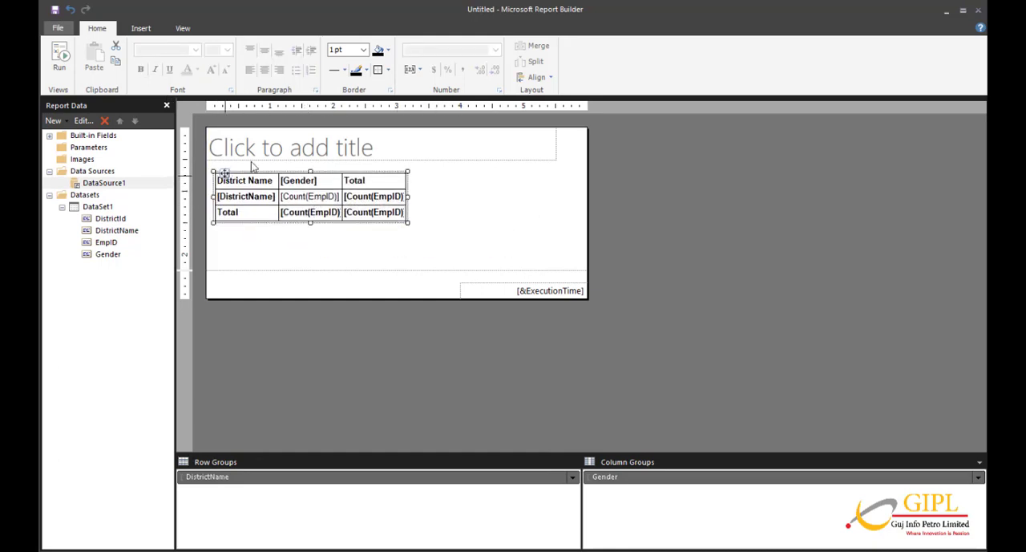
{"action": "left_click", "coordinate": [434, 244]}
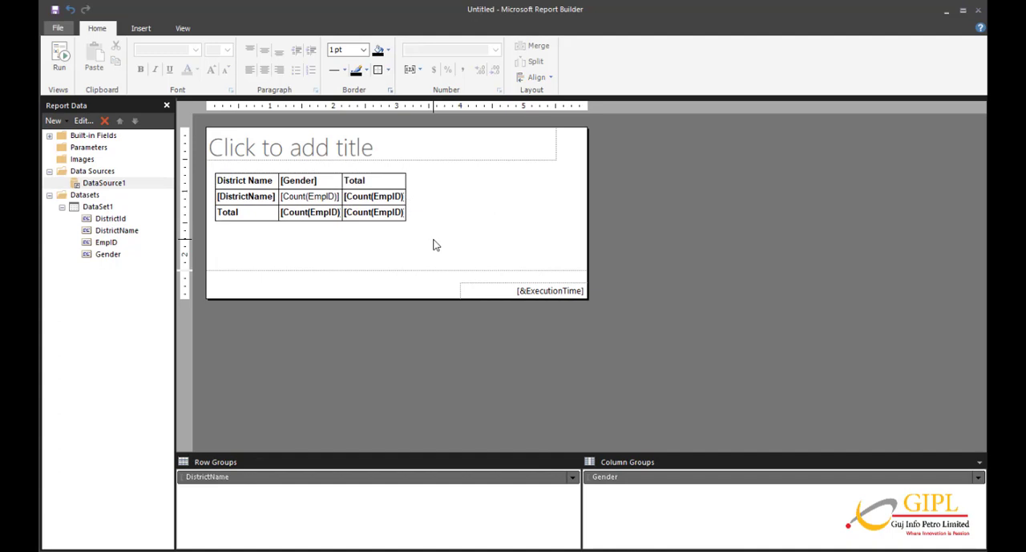
{"action": "left_click", "coordinate": [58, 63]}
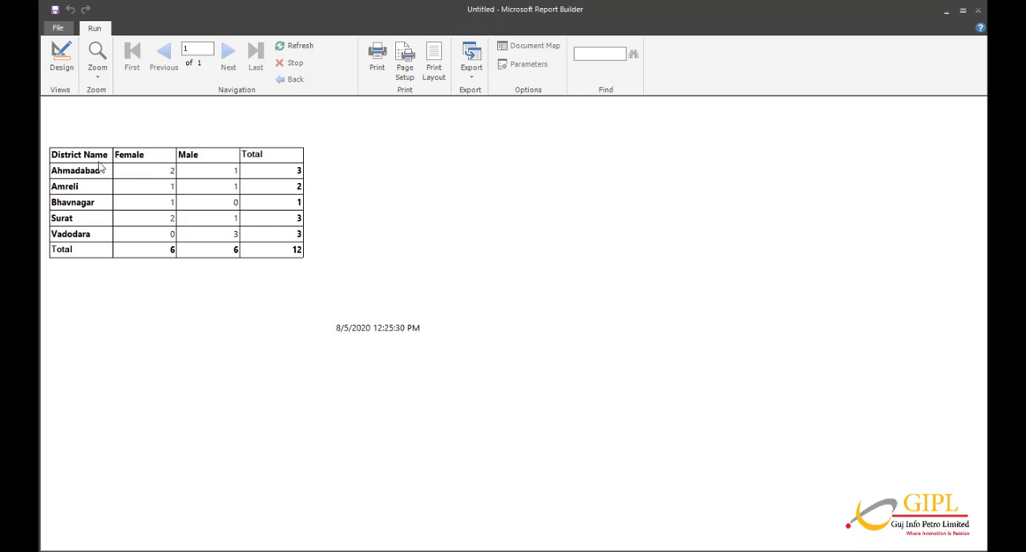
{"action": "left_click", "coordinate": [64, 78]}
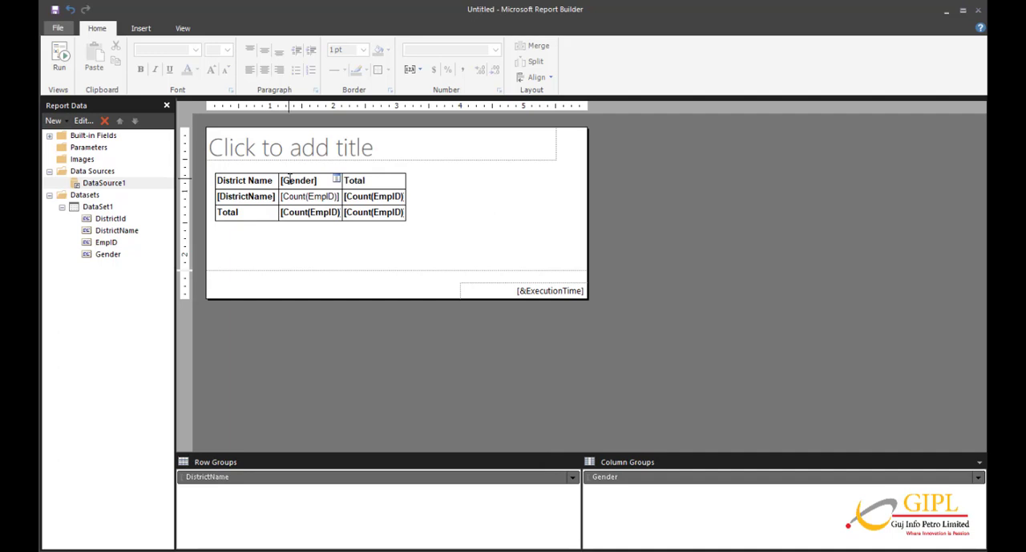
Insert a row outside the group, above the District Name header row.
{"action": "left_click", "coordinate": [241, 182]}
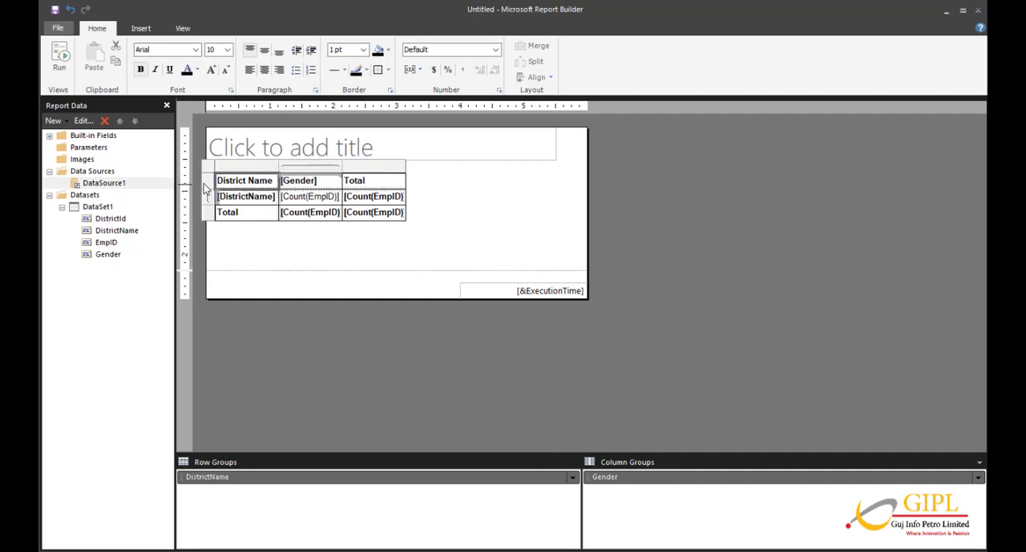
{"action": "left_click", "coordinate": [206, 187]}
{"action": "right_click", "coordinate": [206, 187]}
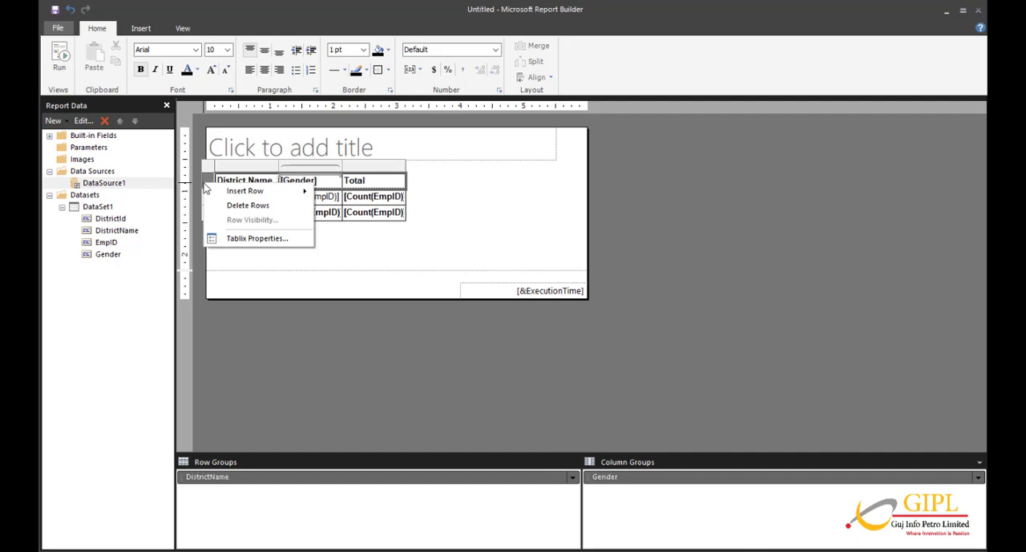
{"action": "mouse_move", "coordinate": [231, 191]}
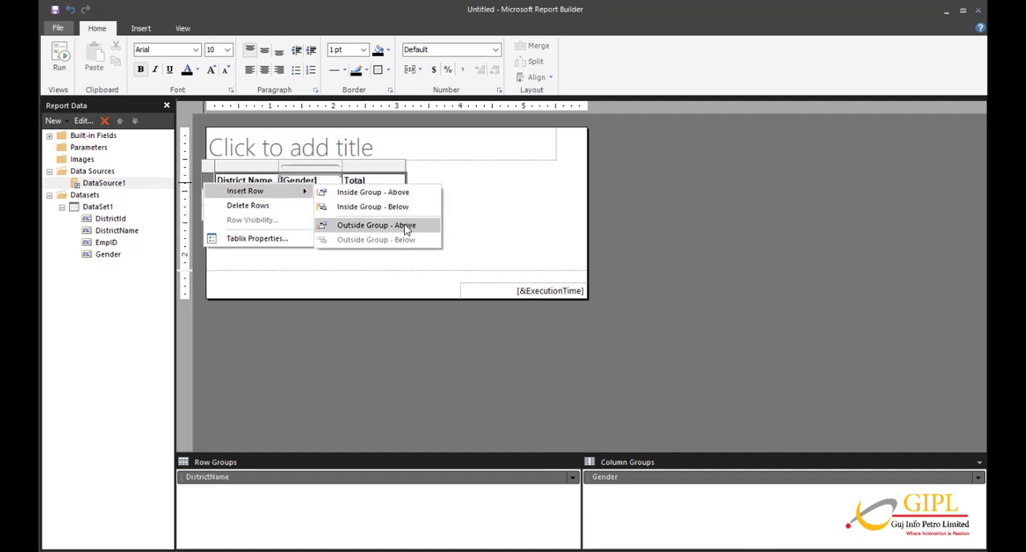
{"action": "left_click", "coordinate": [406, 227]}
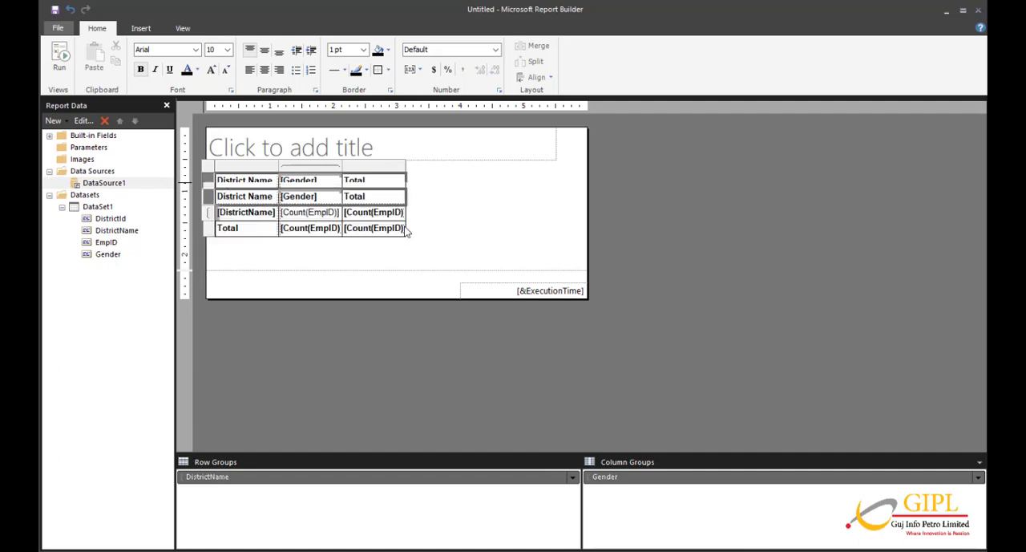
Enter Employee Count in the empty header cell above Gender and run the report.
{"action": "left_click", "coordinate": [301, 184]}
{"action": "left_click", "coordinate": [301, 185]}
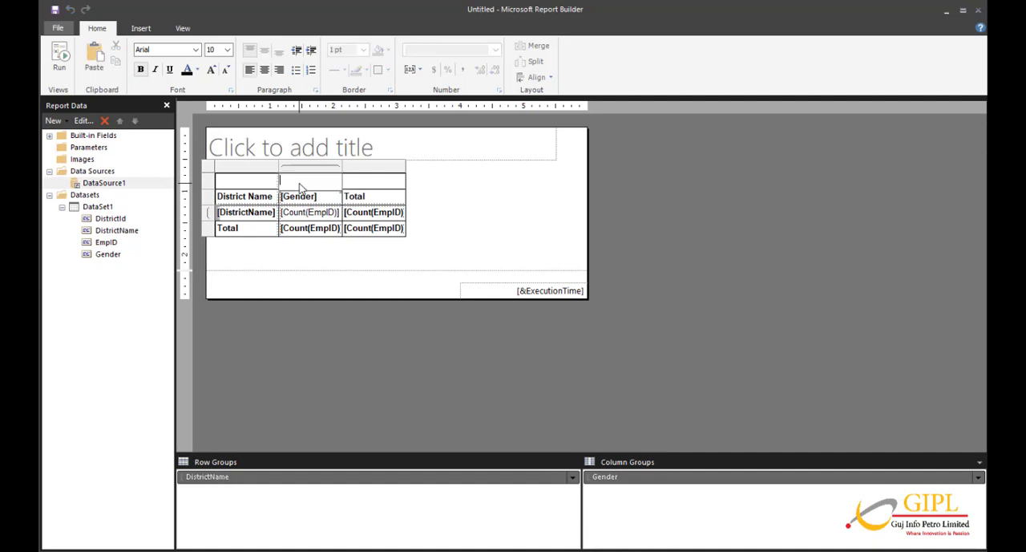
{"action": "type", "text": "Employee Count"}
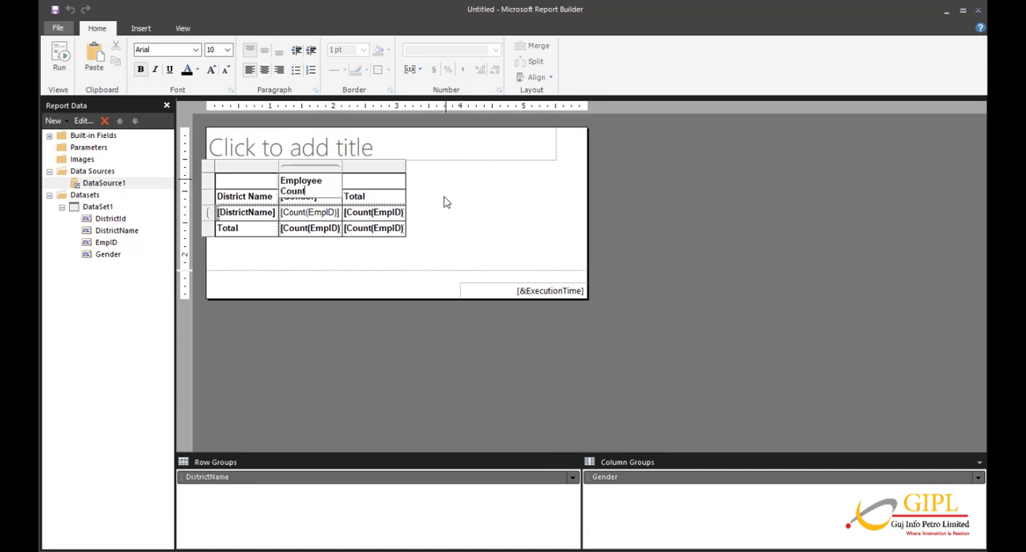
{"action": "left_click", "coordinate": [444, 204]}
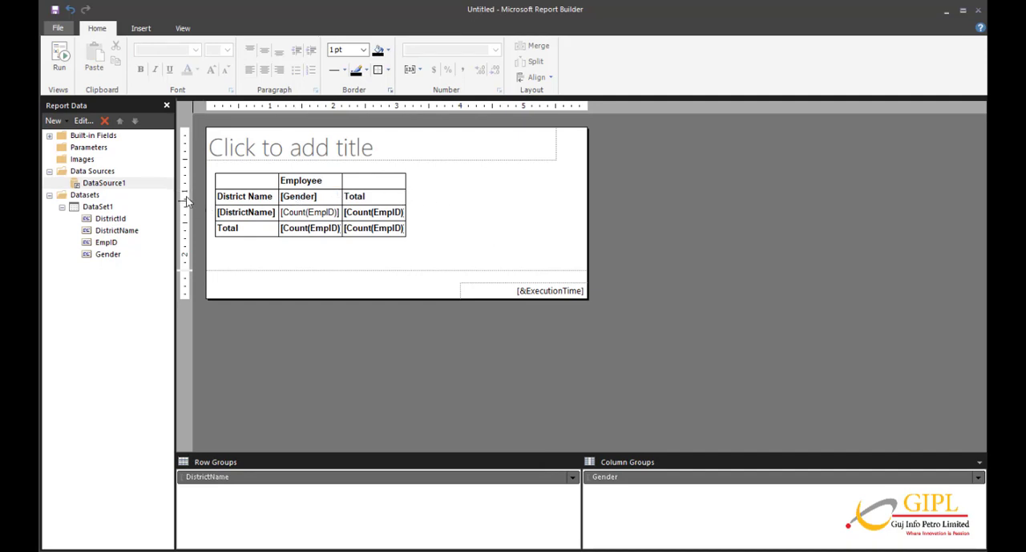
{"action": "left_click", "coordinate": [59, 68]}
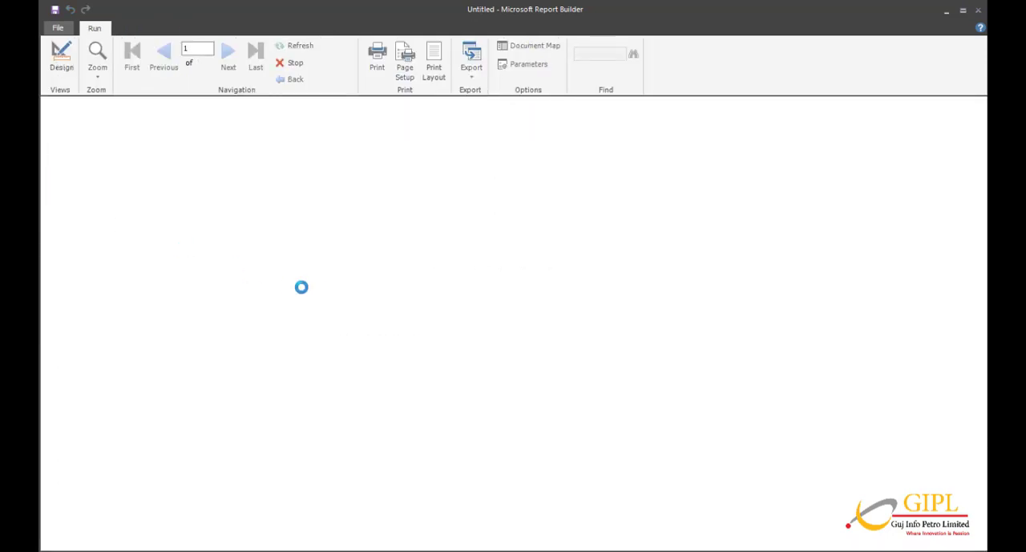